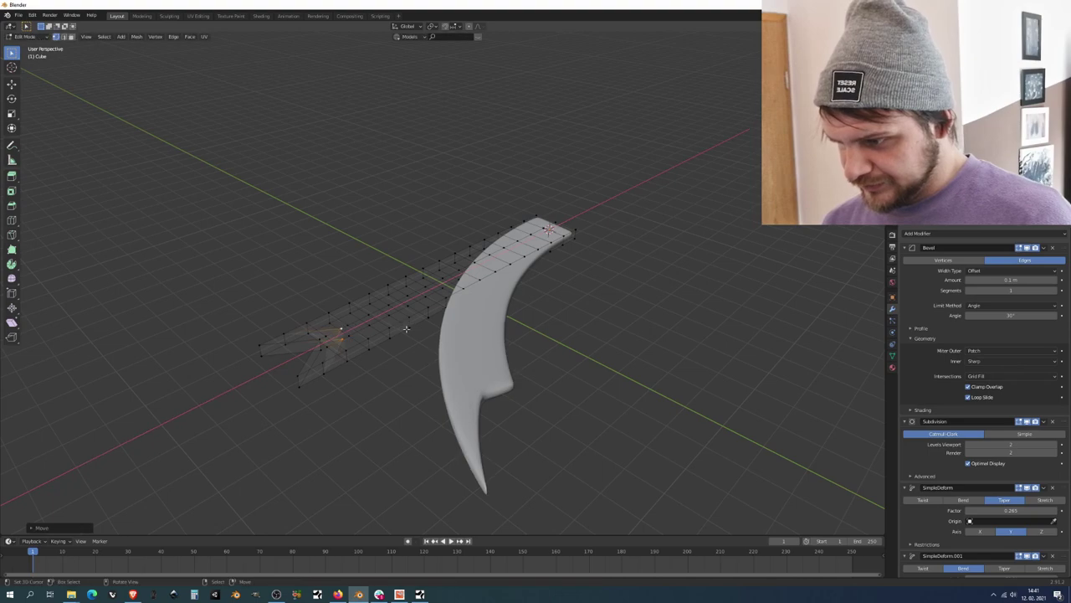
Step: Check the blade's overall shape in Object Mode and compare it with the scimitar reference image
key(Tab)
middle_drag(456, 335, 488, 379)
scroll(434, 360, down, 2)
key(alt+Tab)
key(alt+Tab)
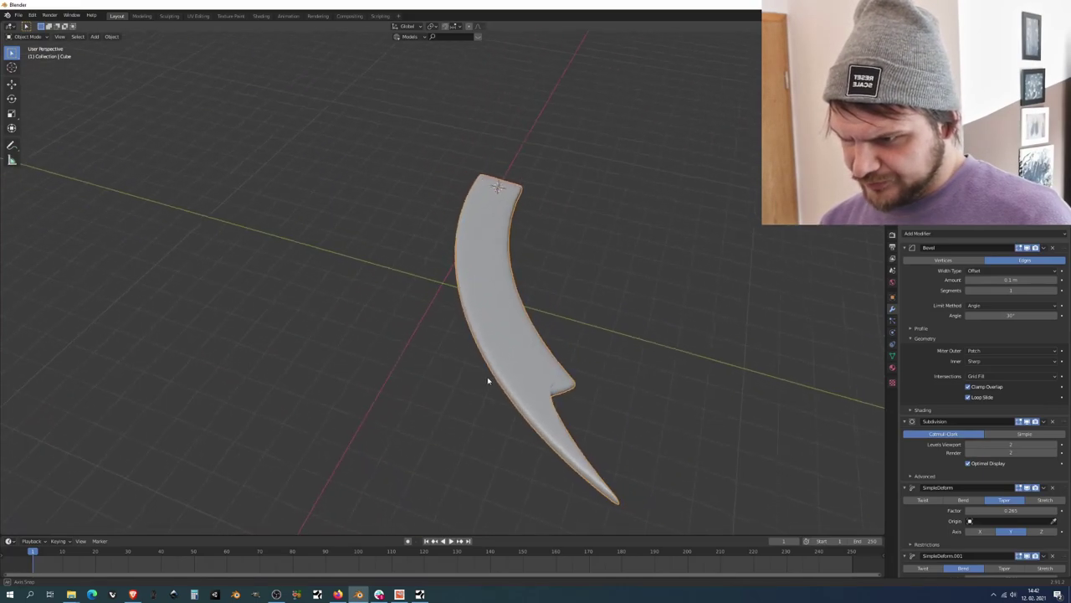
Step: Select the vertices at the inner corner of the blade tip's notch in wireframe and reshape the tip
key(Tab)
middle_drag(398, 360, 394, 377)
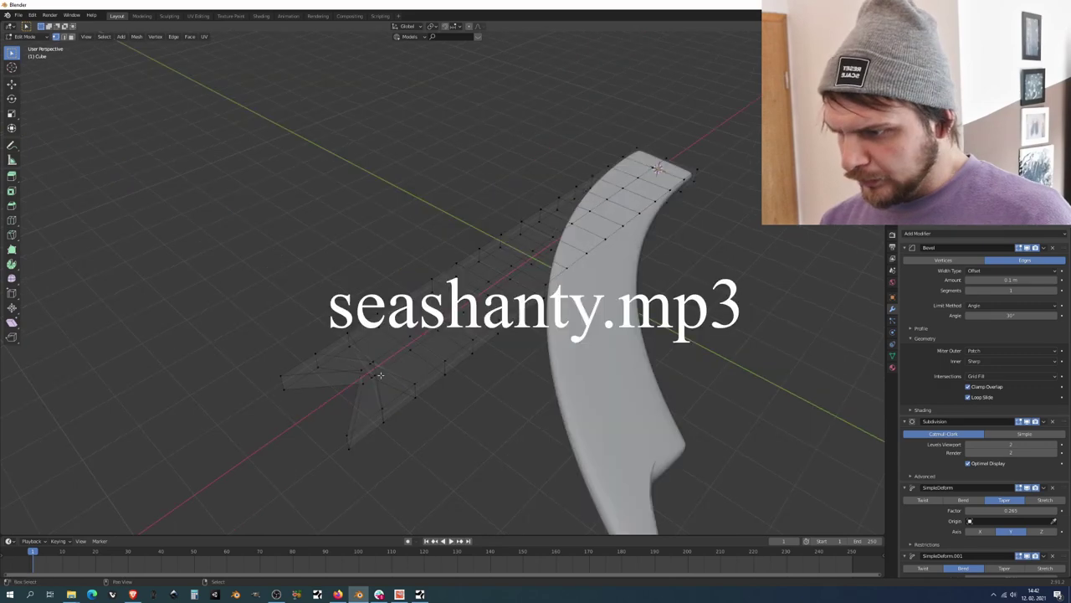
right_click(376, 360)
mouse_move(383, 360)
shift+middle_down()
mouse_move(407, 352)
mouse_move(390, 375)
shift+middle_up()
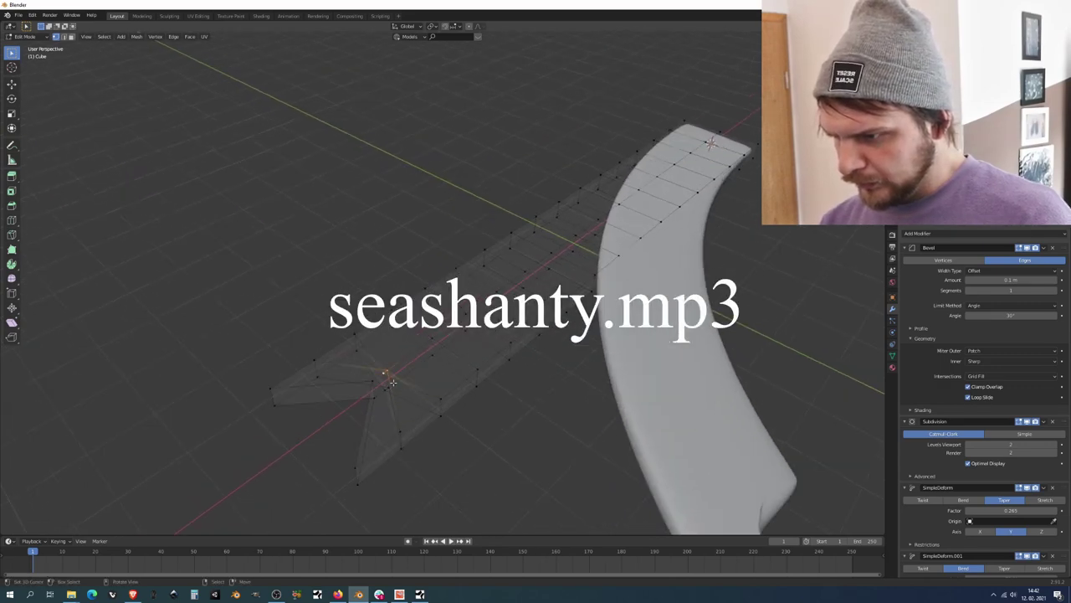
key(shift+z)
right_click(391, 386)
shift+right_click(390, 369)
key(shift+z)
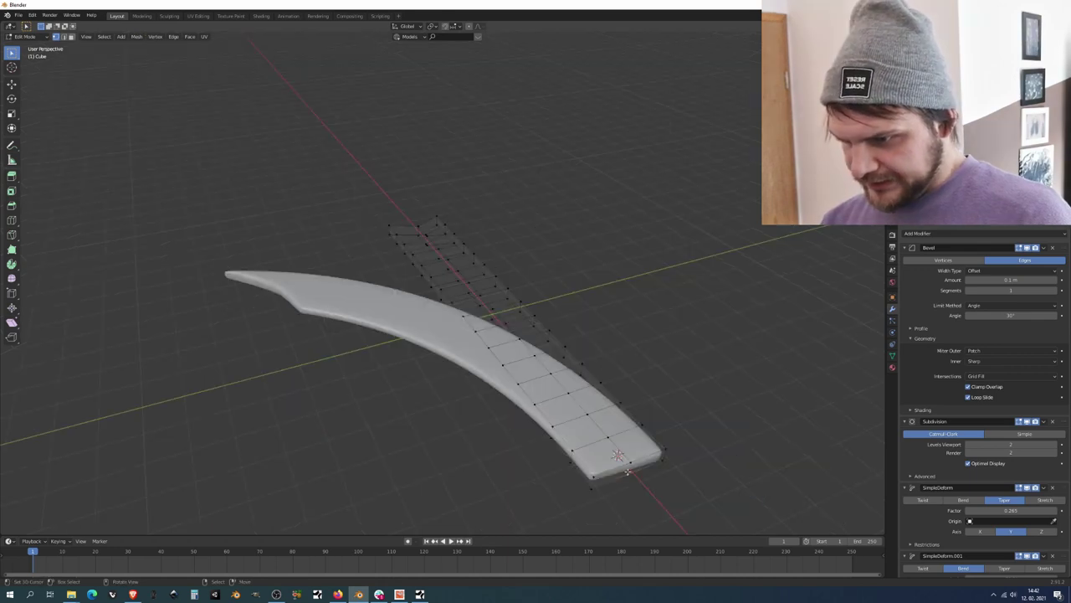
Step: Circle-select the vertices around the blade's hilt end, including the hidden ones, and narrow that end
right_click(628, 471)
key(c)
drag(586, 472, 656, 440)
right_click(655, 440)
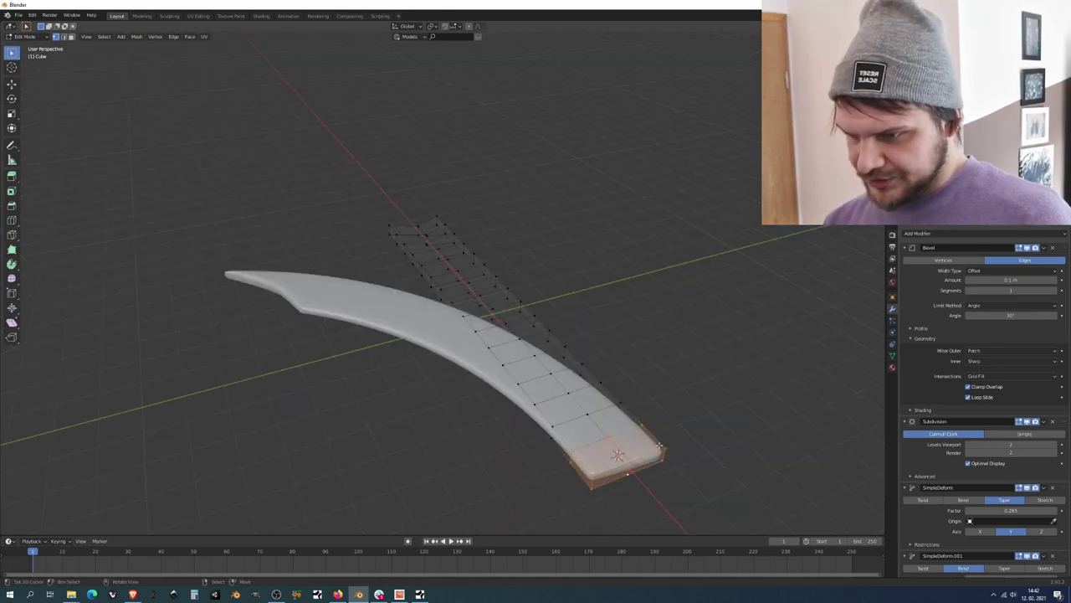
key(shift+z)
key(c)
middle_drag(604, 281, 661, 341)
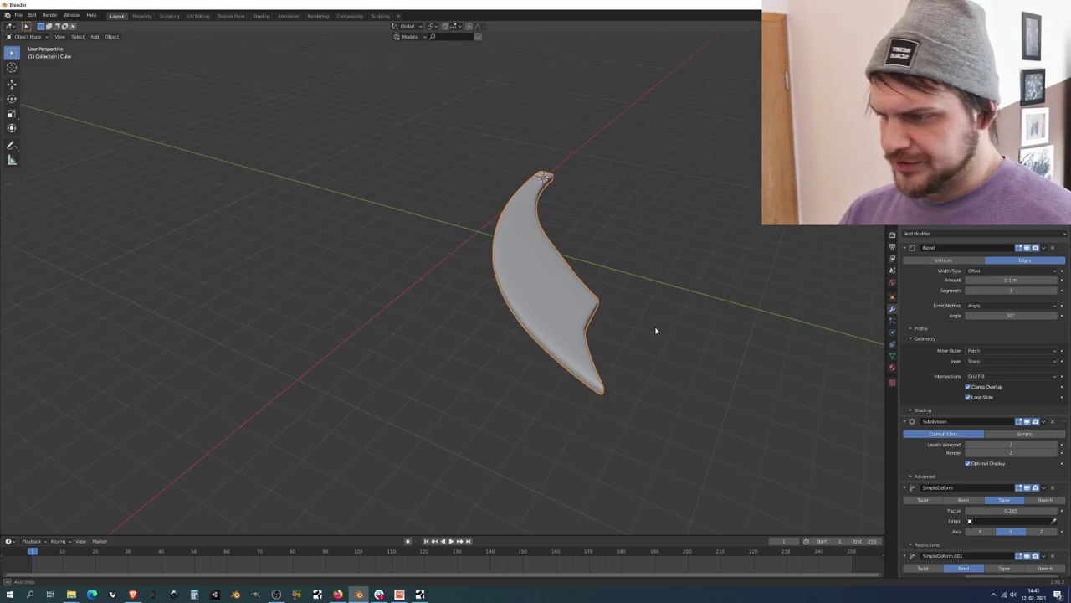
Step: Select the entire blade mesh in Edit Mode and scale it along the Z axis to adjust its thickness
key(KP_1)
key(KP_7)
key(Tab)
mouse_move(479, 304)
middle_down()
mouse_move(605, 268)
mouse_move(452, 298)
mouse_move(481, 306)
middle_up()
key(a)
key(s)
key(z)
click(797, 313)
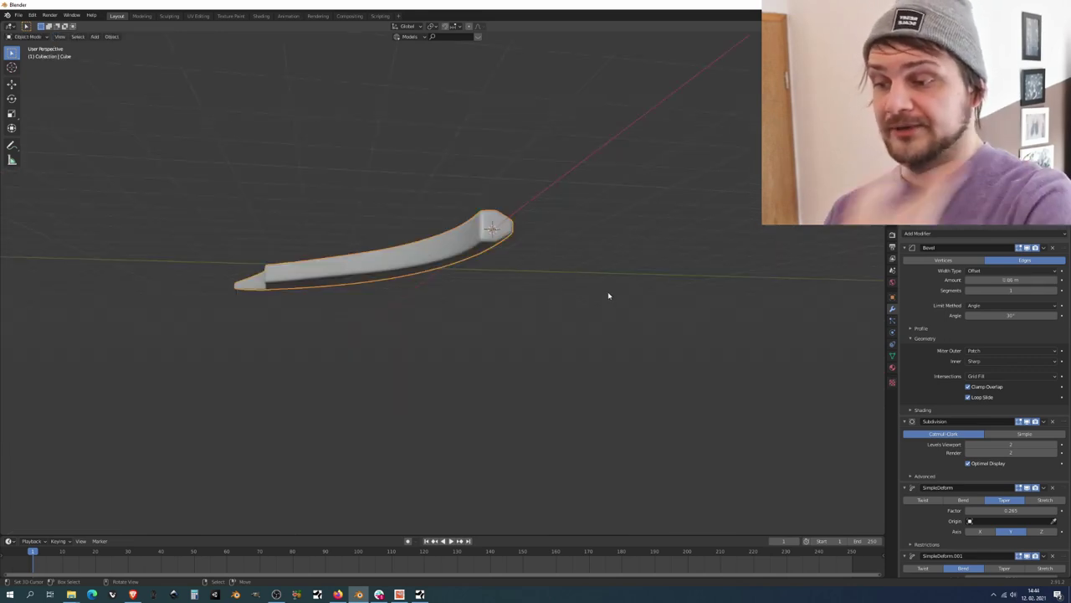
Step: Add a cube at the blade's hilt end as the base for the guard and compare it with the scimitar reference
middle_drag(608, 295, 561, 378)
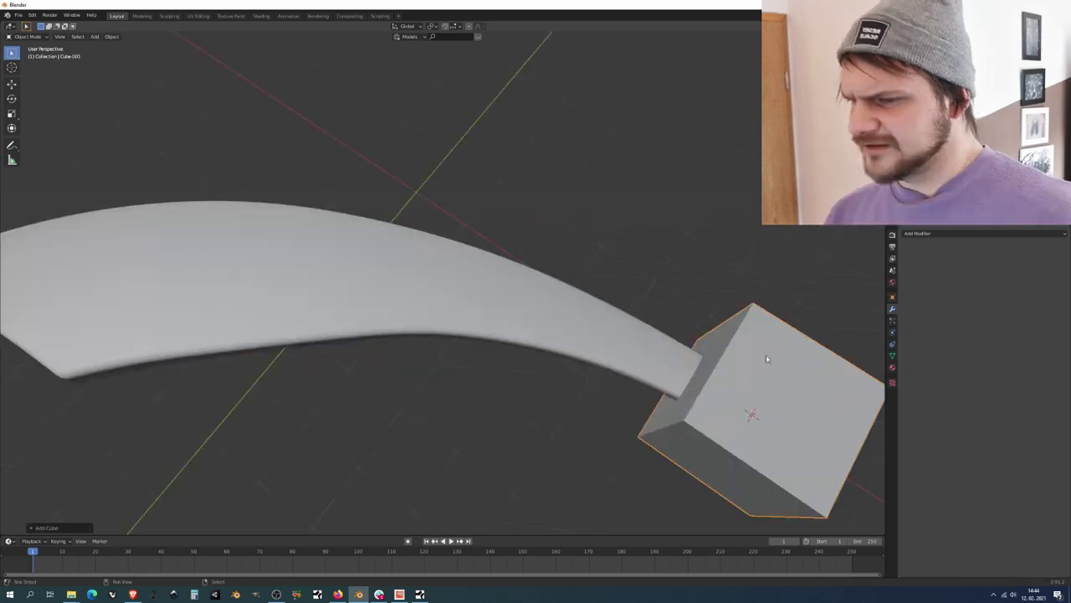
middle_drag(628, 335, 564, 304)
key(alt+Tab)
key(alt+Tab)
key(alt+Tab)
key(alt+Tab)
middle_drag(468, 298, 593, 287)
Step: Flatten the guard cube along the Z axis and scale it along the Y axis
key(s)
key(z)
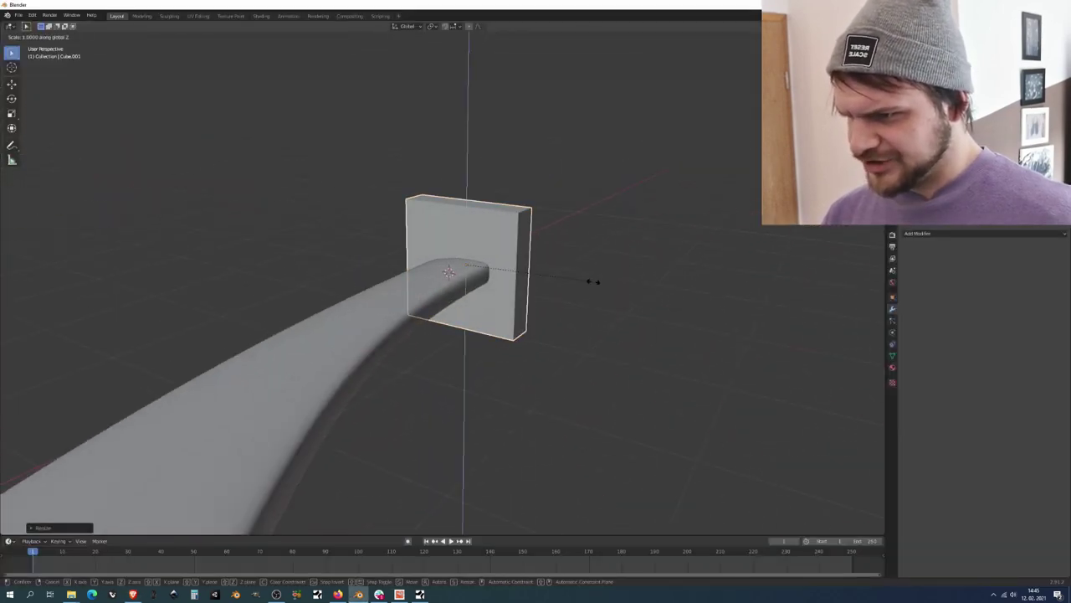
click(530, 282)
key(s)
key(x)
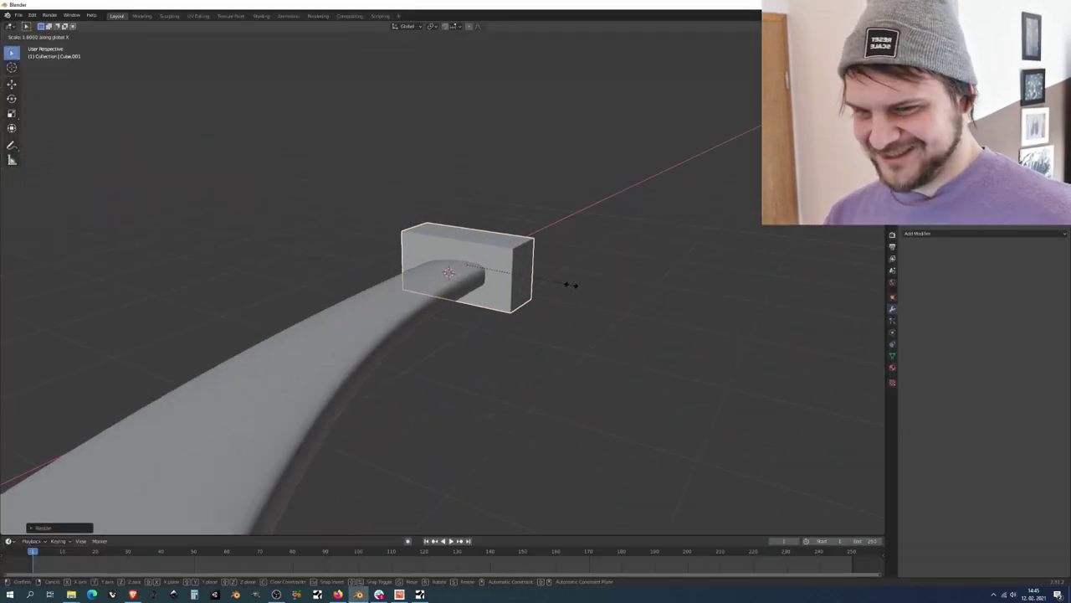
key(y)
Step: Extrude a handle from the guard, with Bevel and Subdivision modifiers, using the bronze scimitar images as reference
key(alt+Tab)
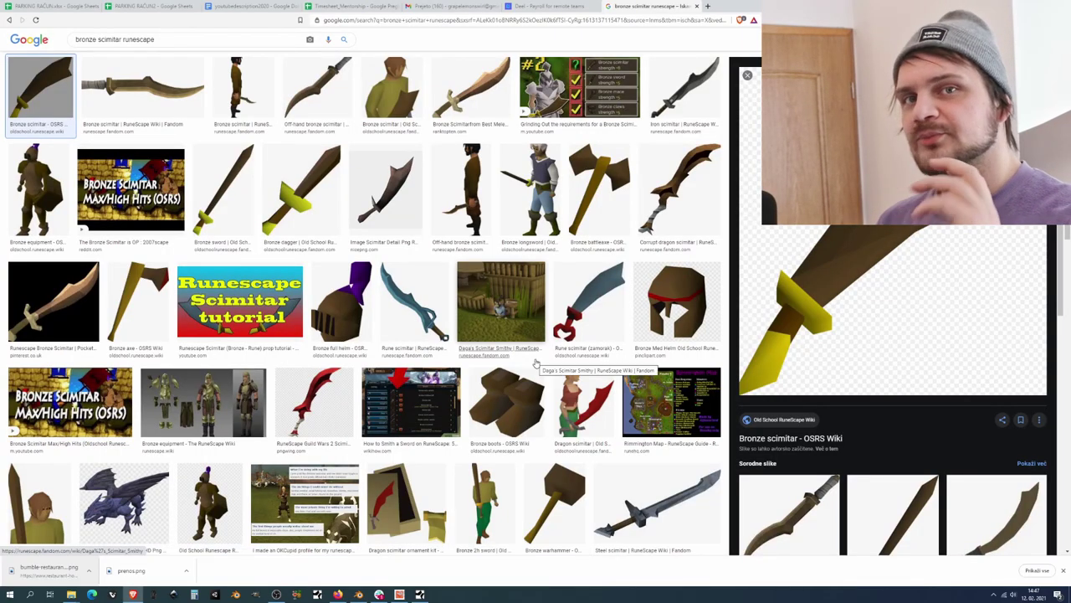
key(alt+Tab)
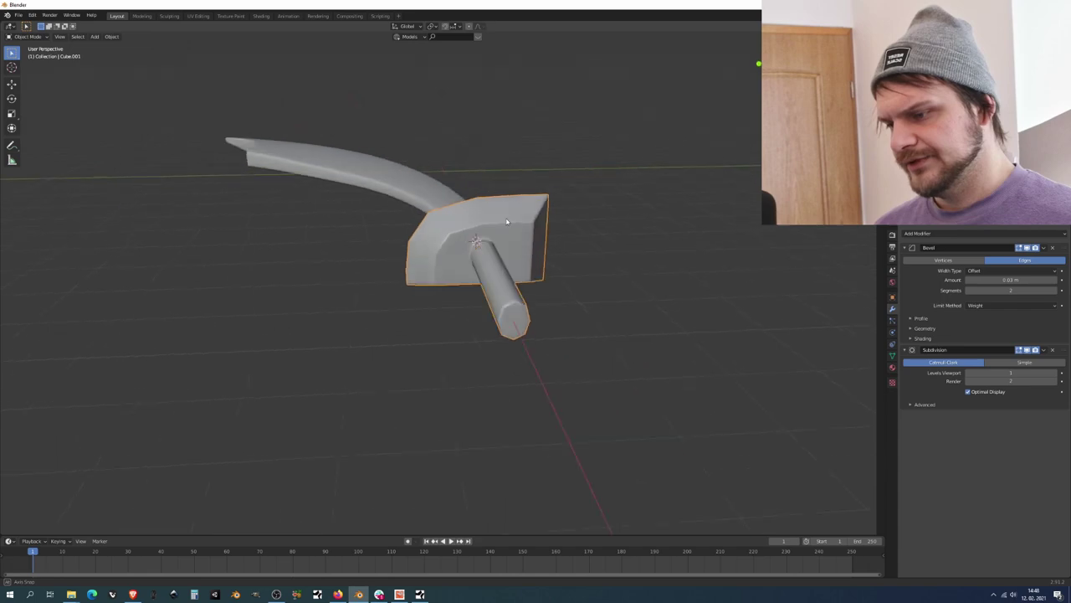
key(Tab)
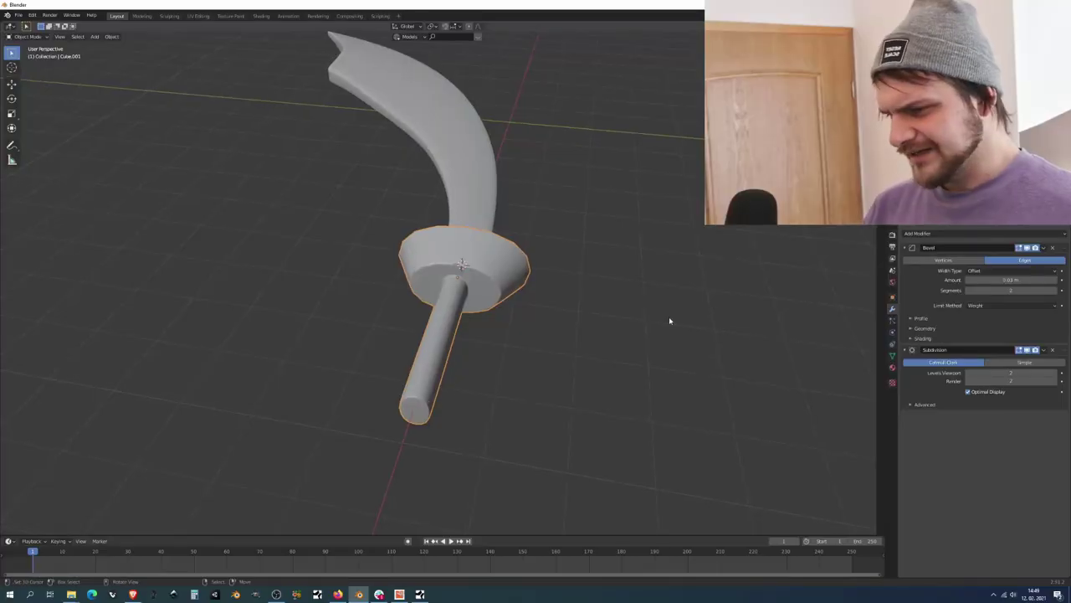
Step: Select the blade and scale it to fit the guard
middle_drag(545, 329, 382, 326)
right_click(545, 335)
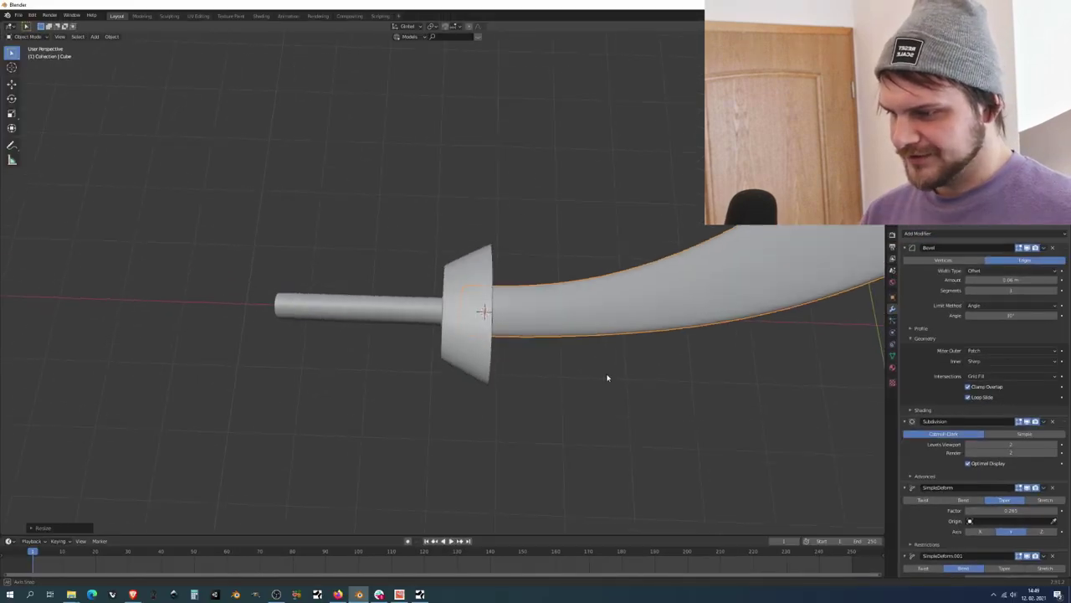
right_click(611, 376)
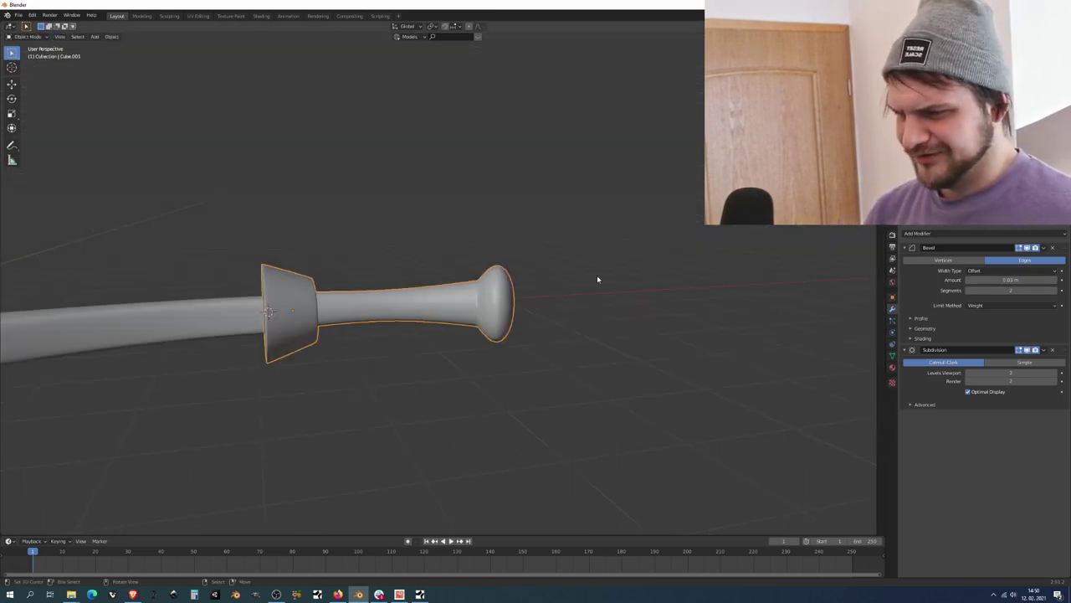
Step: Shape the handle's end into a rounded pommel with a flattened end face
middle_drag(597, 279, 552, 285)
key(Tab)
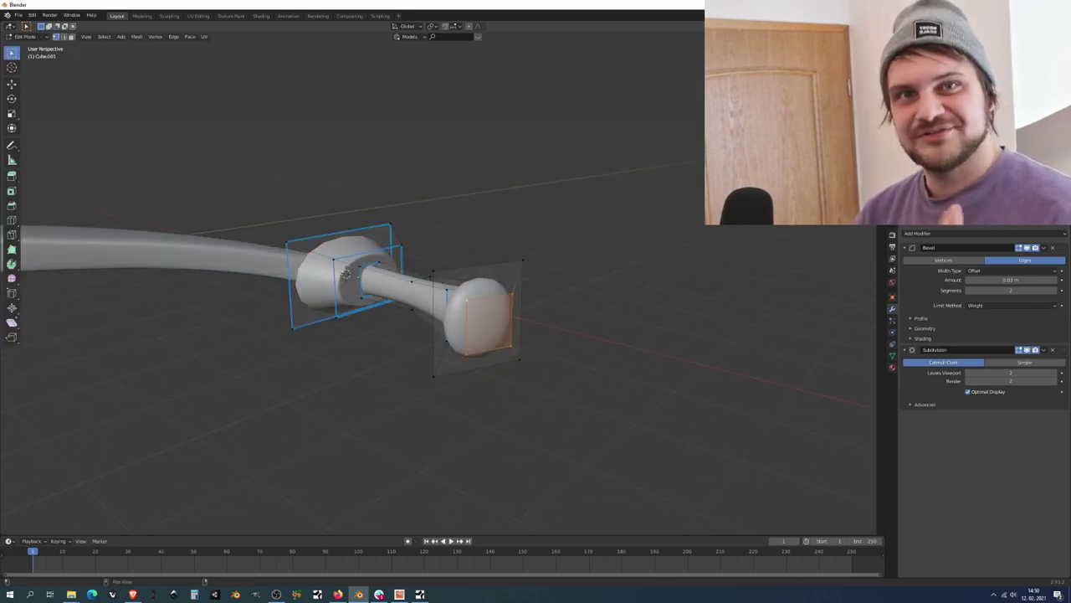
key(Tab)
middle_drag(443, 423, 374, 436)
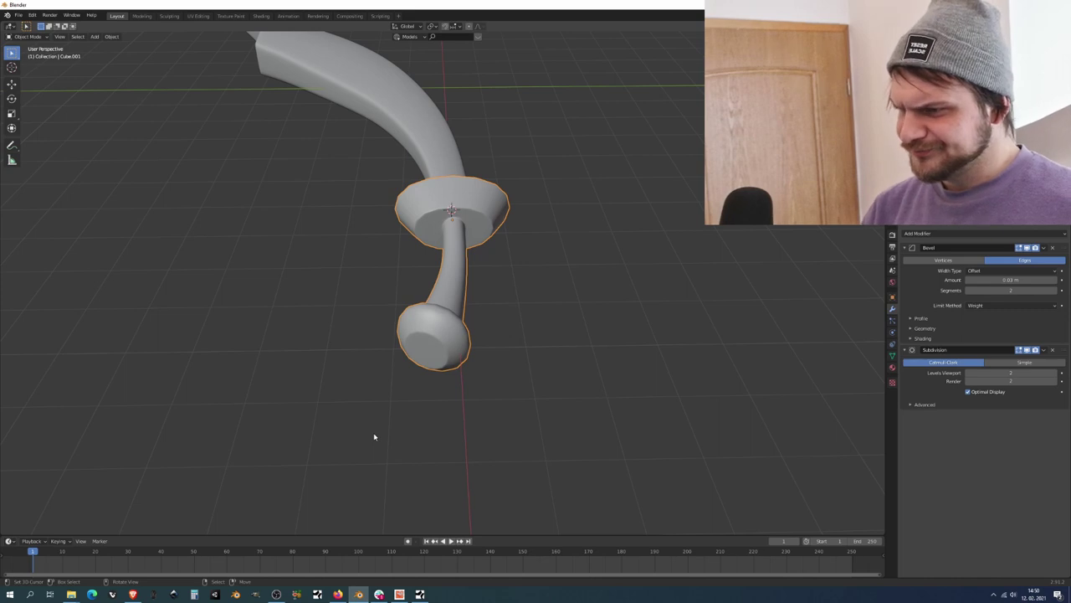
middle_drag(538, 288, 387, 277)
key(Tab)
middle_drag(456, 311, 407, 383)
key(Tab)
Step: Select the edge loop running along the blade's length and scale it up along the Z axis to form a ridge
right_click(334, 401)
key(Tab)
middle_drag(334, 402, 385, 425)
alt+right_click(378, 442)
key(s)
key(z)
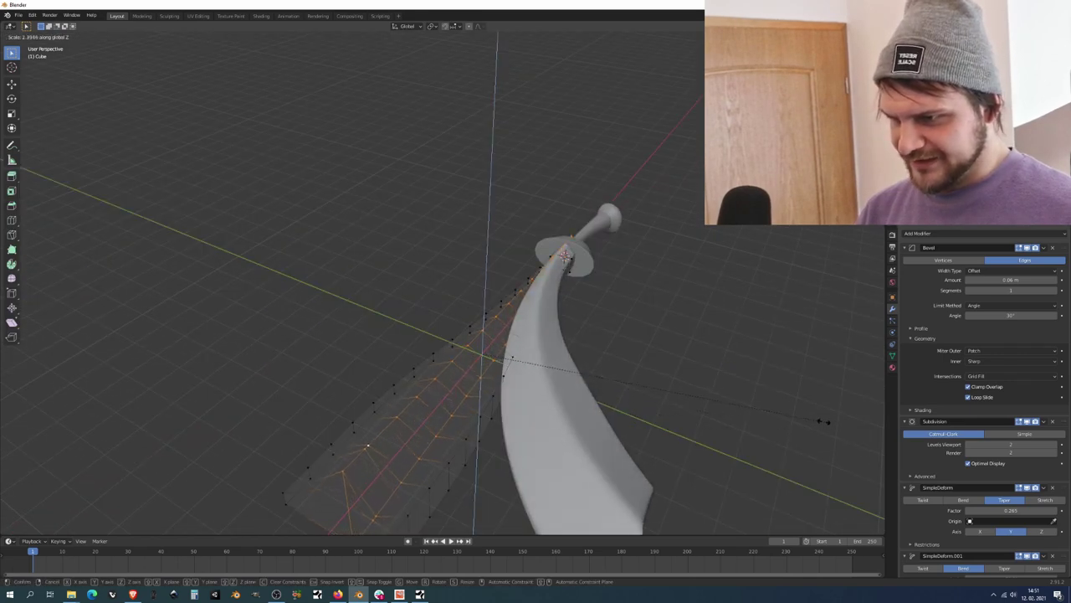
click(824, 421)
key(Tab)
middle_drag(676, 411, 661, 385)
key(Tab)
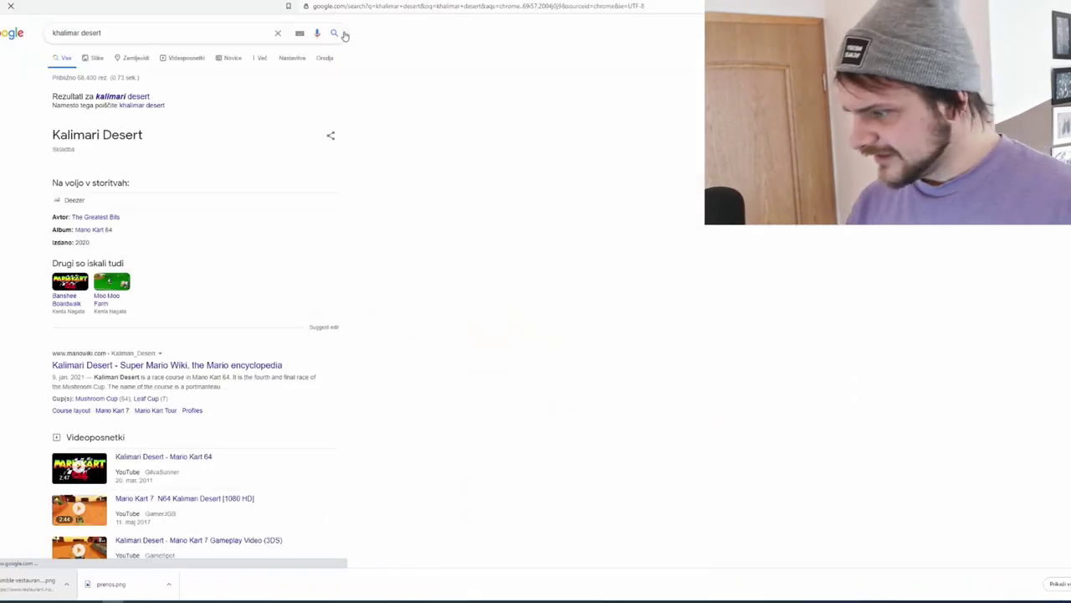
Step: Search Google for "runescape desert" and switch to the image results
click(131, 99)
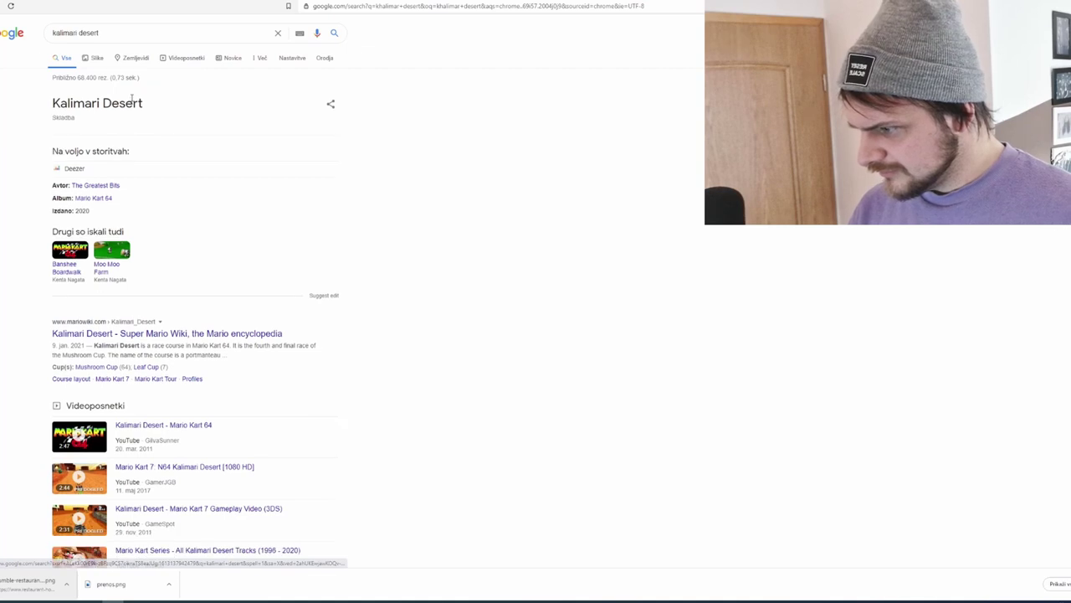
triple_click(135, 40)
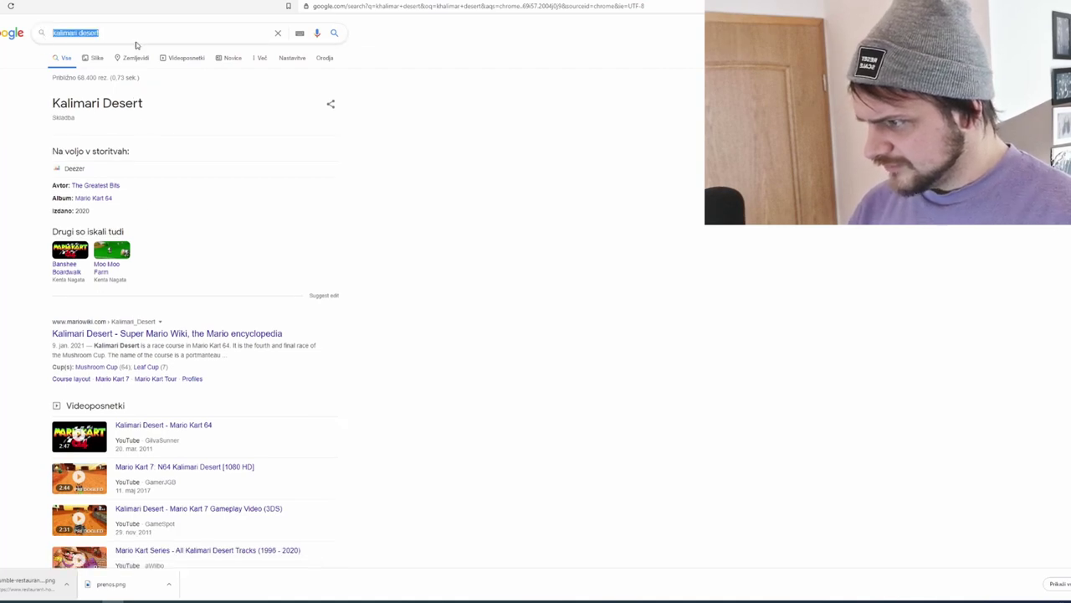
text(ru)
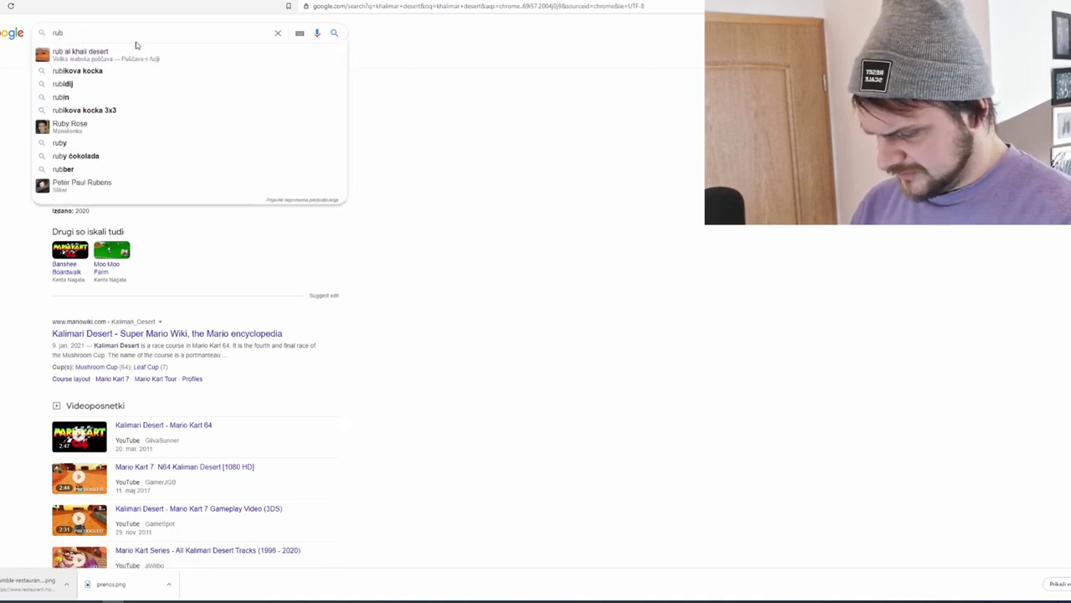
text(nescape desert t)
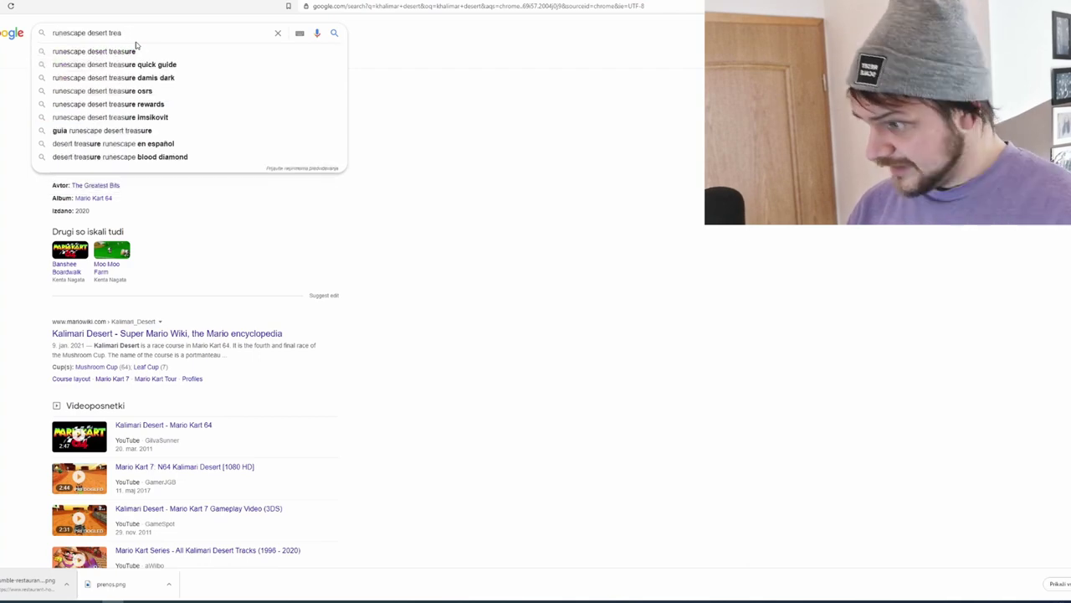
key(Return)
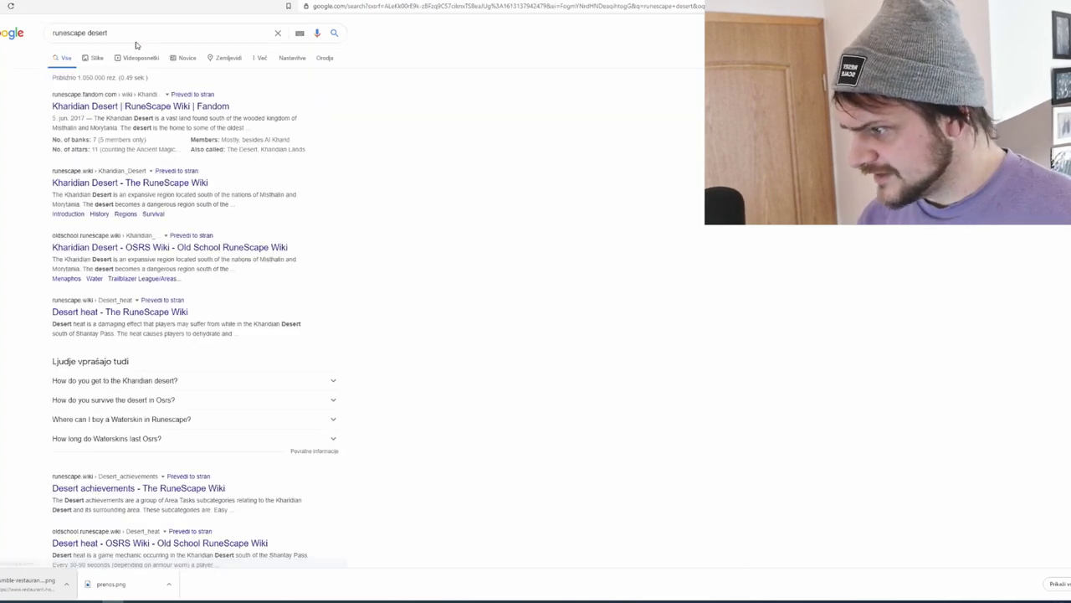
click(94, 58)
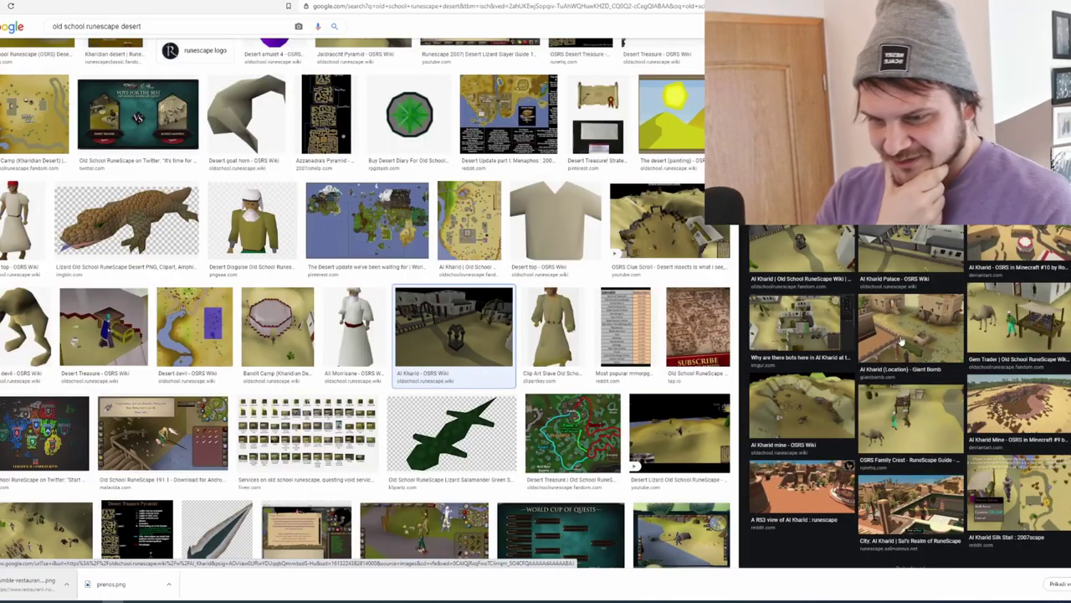
Step: Preview the Giant Bomb Al Kharid image and browse further old school runescape desert image results
click(902, 344)
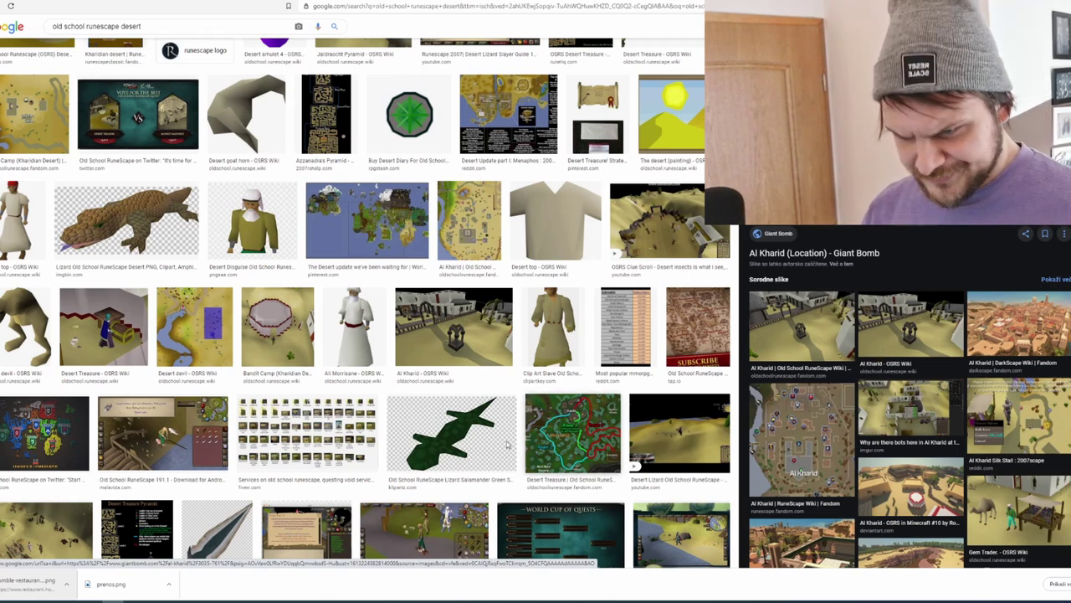
scroll(879, 350, down, 5)
scroll(885, 356, down, 4)
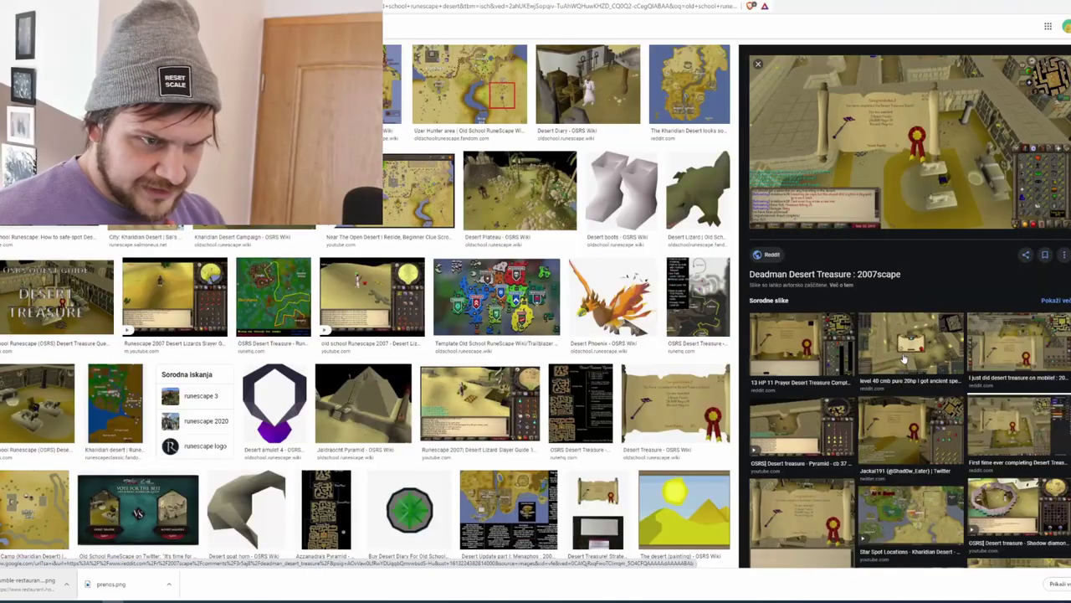
Step: Save the Kharidian Desert and Desert Plateau images from the Old School RuneScape Wiki as environment references
click(60, 89)
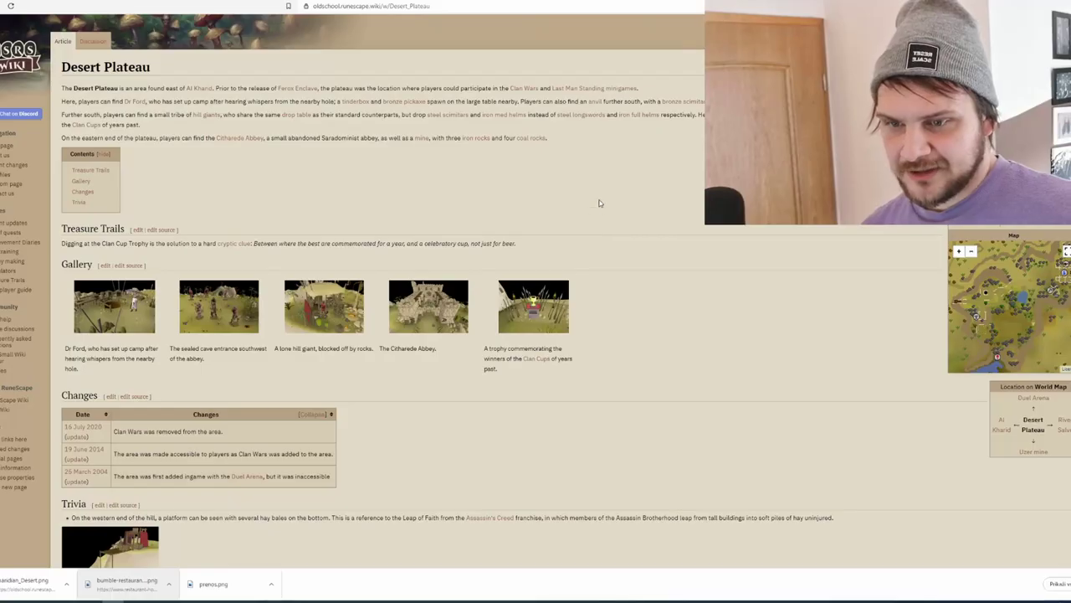
scroll(599, 202, down, 1)
click(1011, 113)
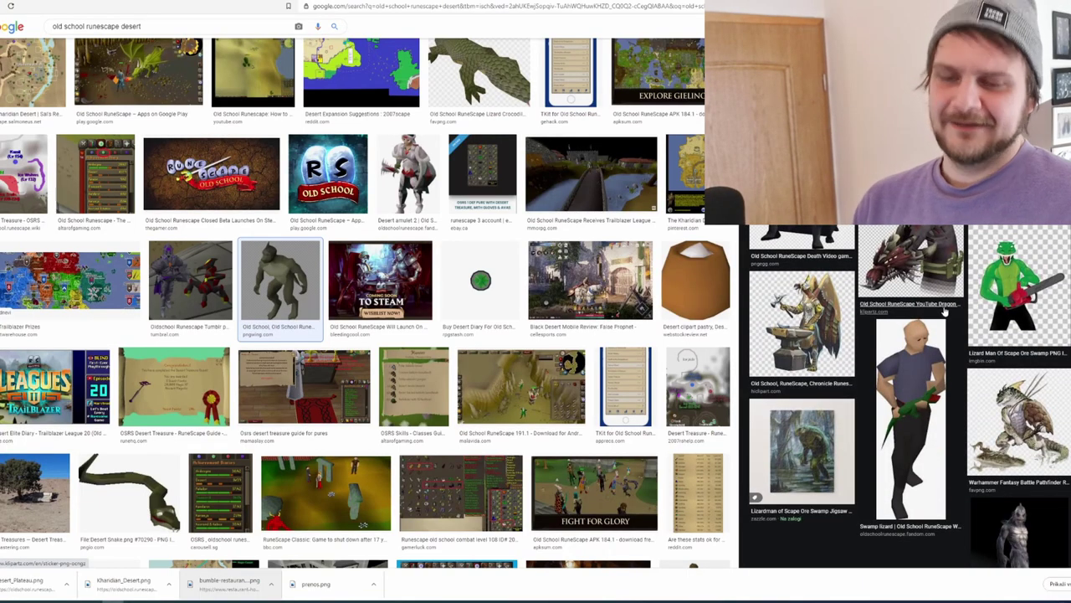
scroll(941, 310, down, 2)
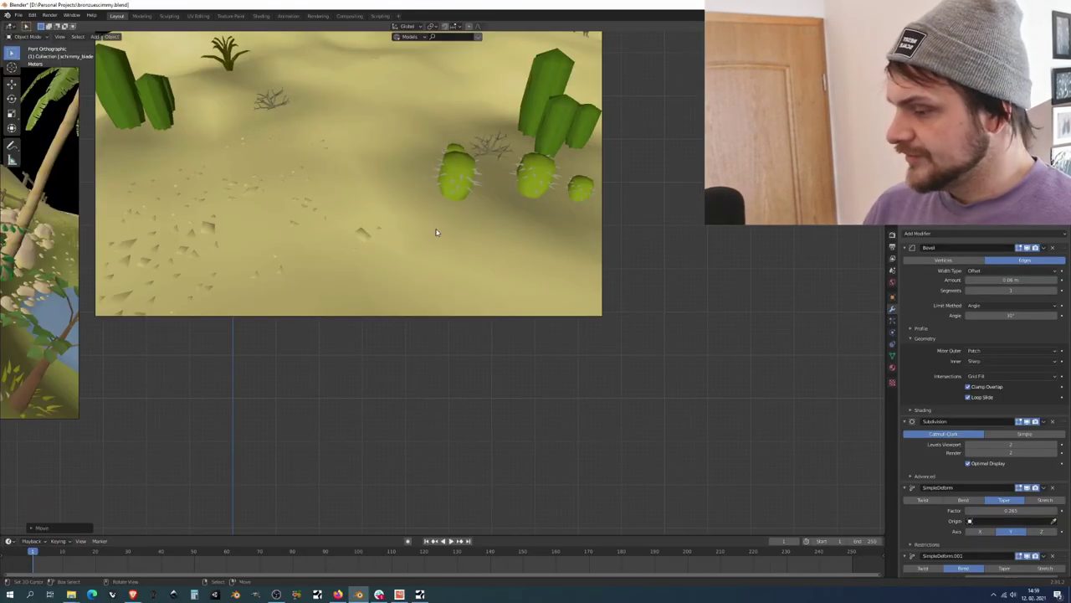
Step: Switch to Blender and disable the viewport display of the Subdivision modifier on the scimitar's blade and hilt
scroll(485, 242, down, 2)
shift+middle_drag(349, 306, 421, 263)
scroll(421, 263, down, 2)
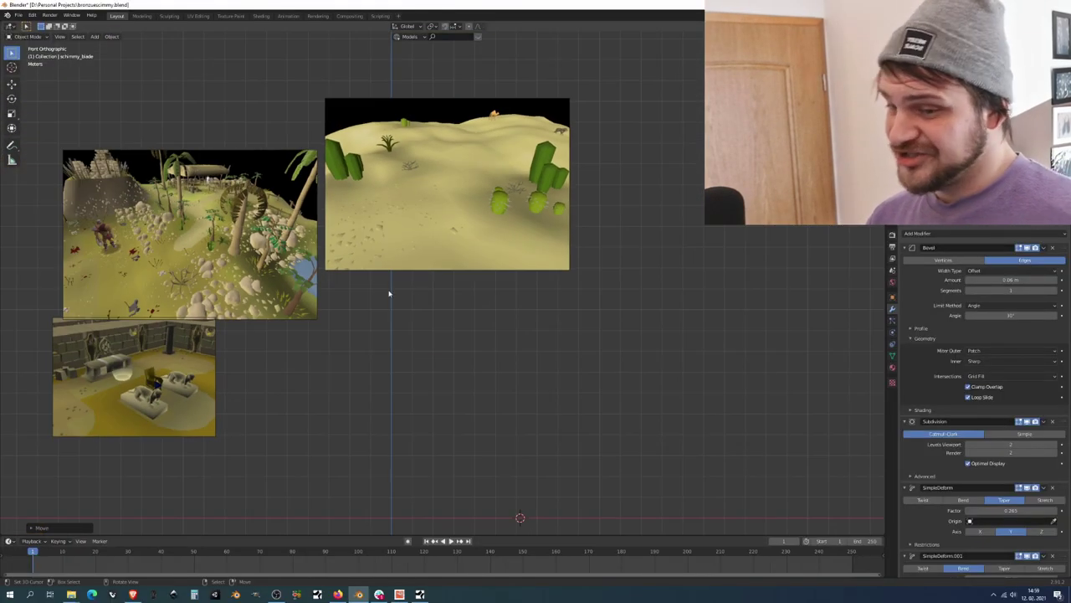
shift+middle_drag(362, 315, 496, 224)
key(KP_Decimal)
middle_drag(586, 292, 553, 368)
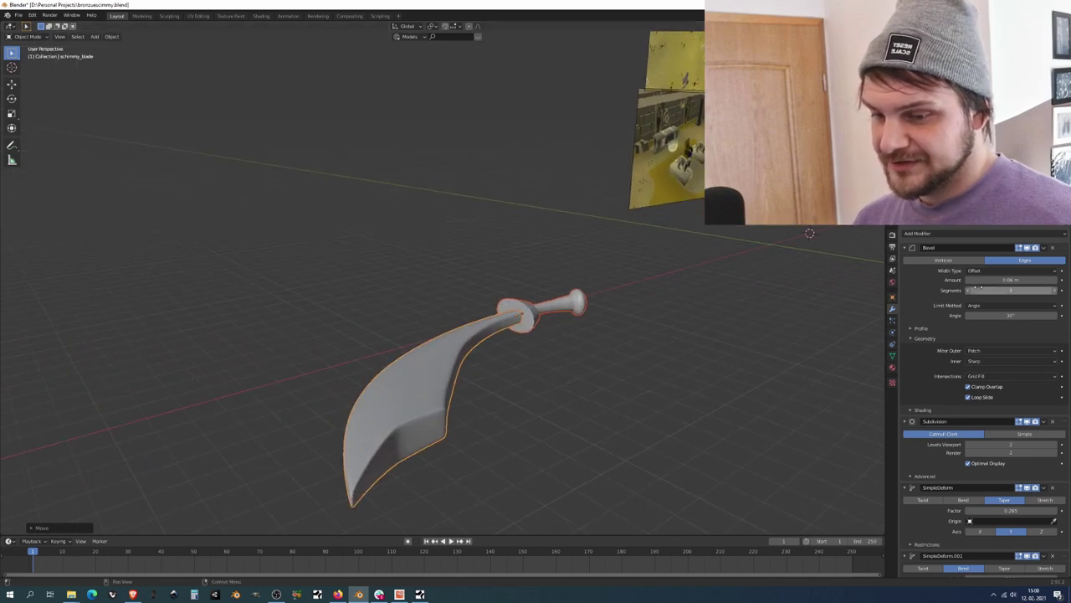
click(1028, 421)
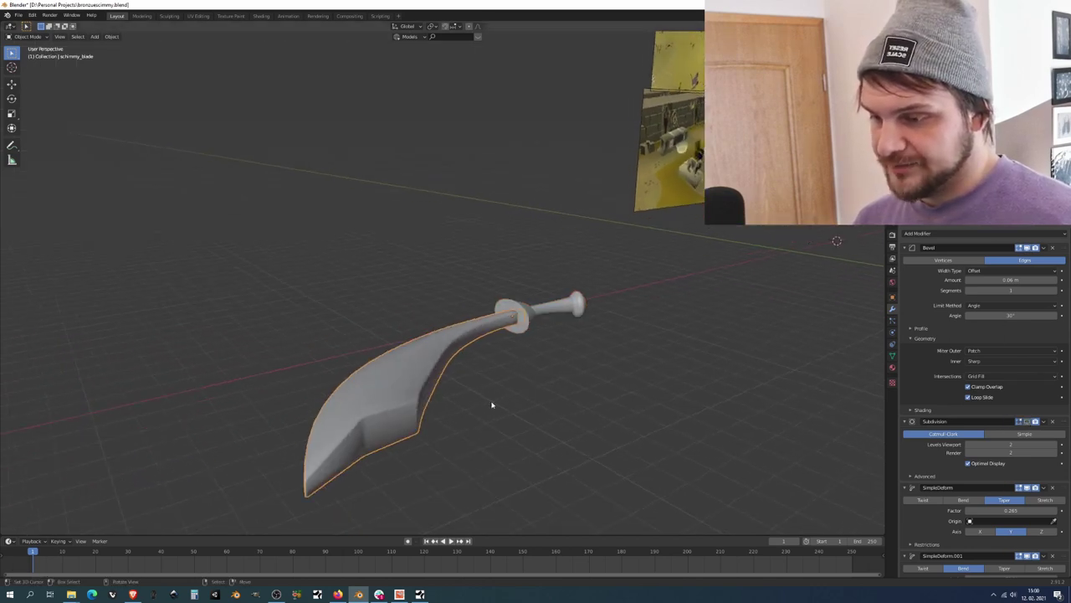
middle_drag(493, 404, 531, 395)
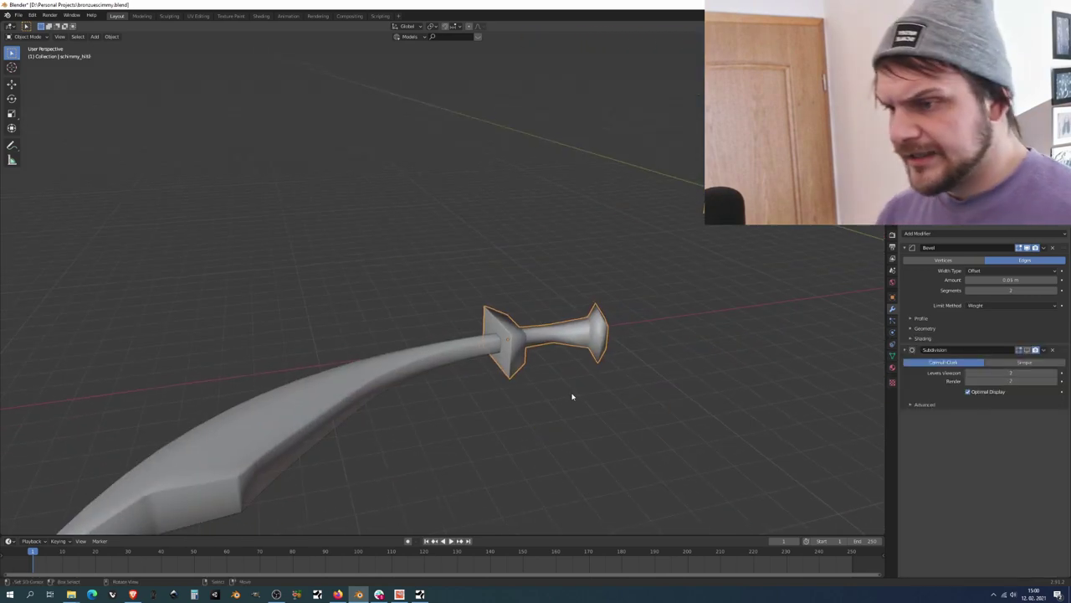
scroll(572, 395, down, 3)
key(KP_1)
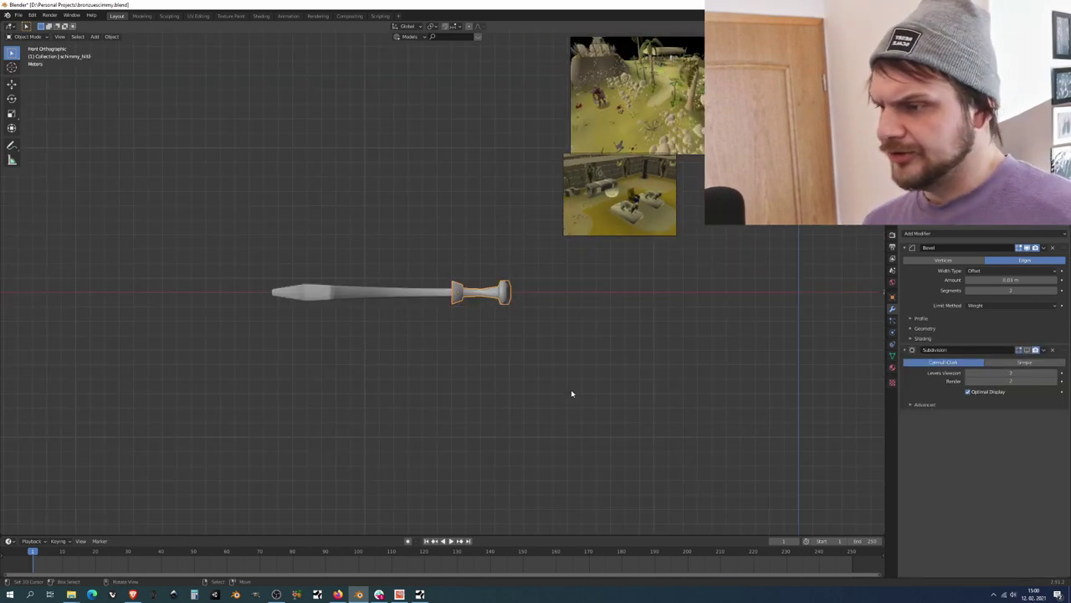
Step: Move the icosphere's Decimate modifier below its Displace modifier and set the Displace strength to 12.7
shift+middle_drag(634, 380, 418, 403)
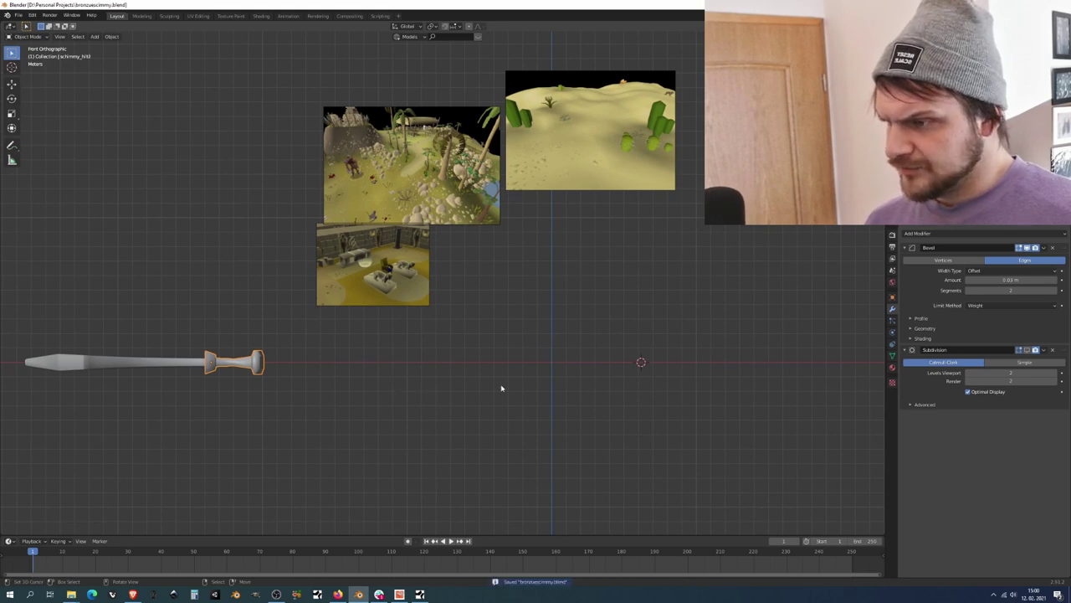
scroll(519, 351, up, 1)
right_click(484, 210)
shift+middle_drag(480, 238, 465, 392)
scroll(466, 283, up, 5)
scroll(464, 387, up, 2)
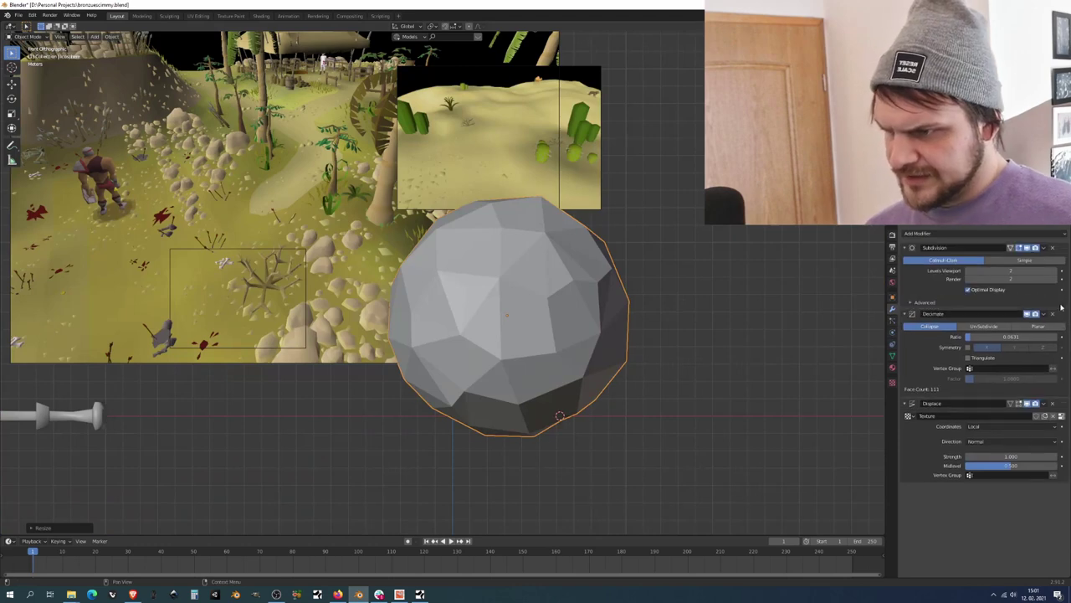
mouse_move(1061, 335)
mouse_down()
mouse_move(1060, 310)
mouse_move(1060, 360)
mouse_up()
drag(1060, 360, 1060, 407)
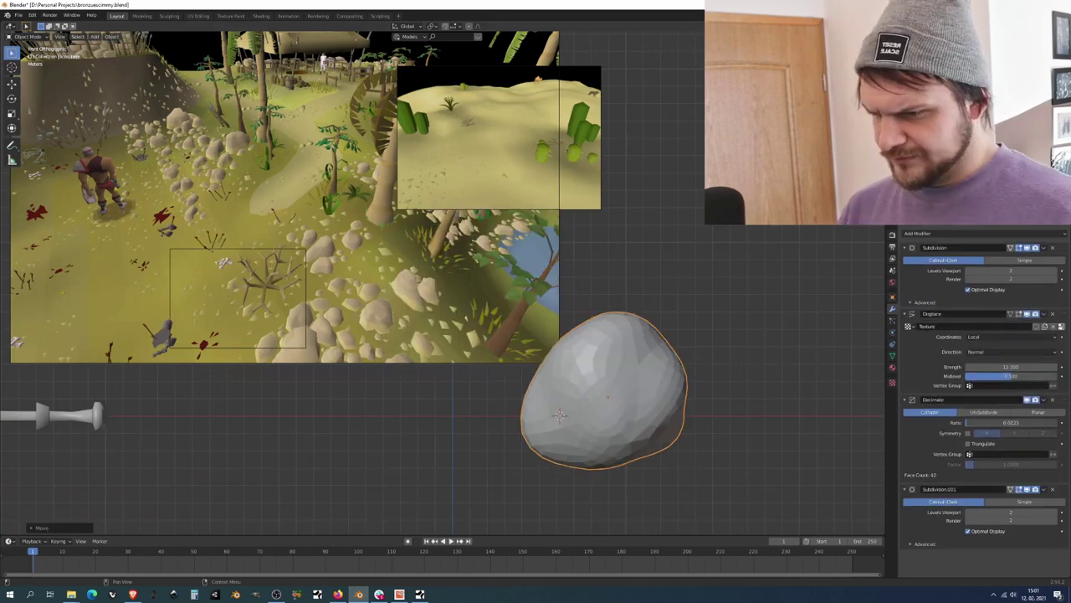
drag(1011, 366, 1046, 366)
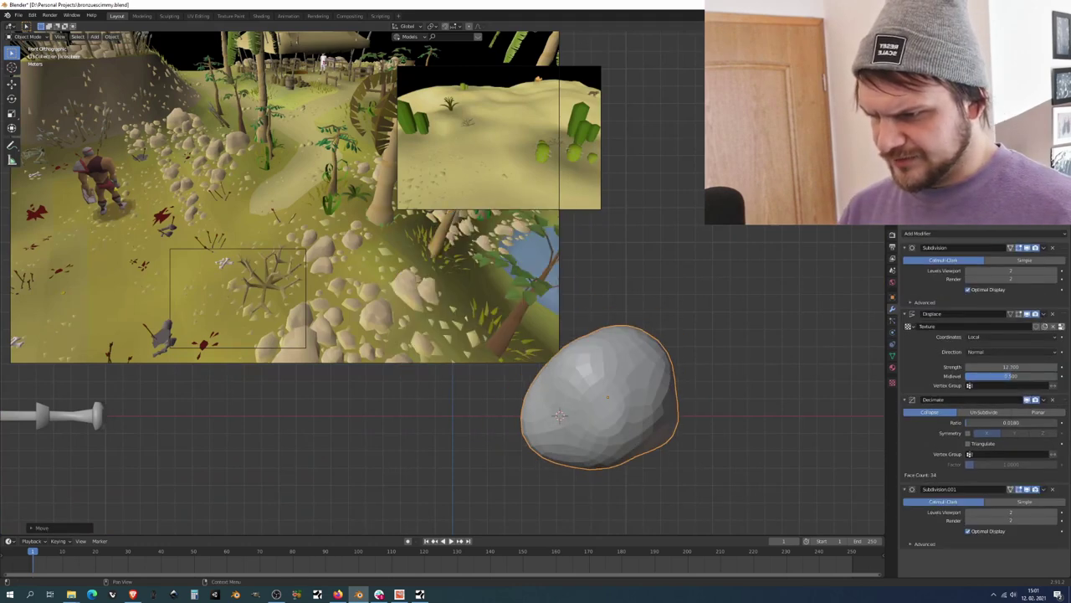
mouse_move(1013, 271)
mouse_down()
mouse_move(1038, 270)
mouse_move(1014, 270)
mouse_up()
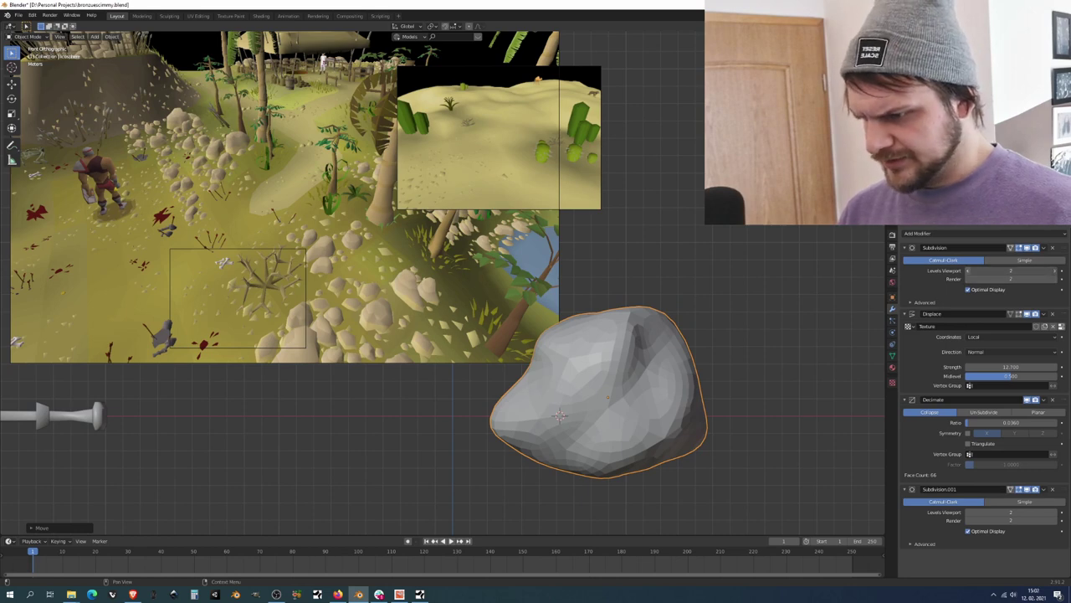
Step: Set the icosphere's first Subdivision modifier to level 1 and rotate and scale the trial rock
key(ctrl+1)
key(s)
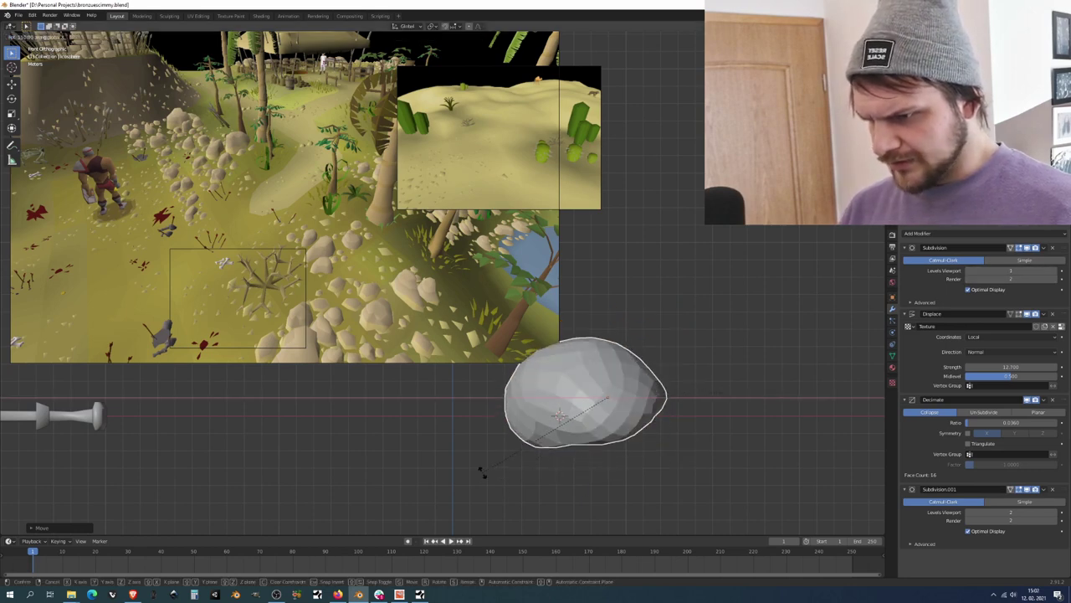
click(524, 471)
right_click(690, 426)
click(691, 425)
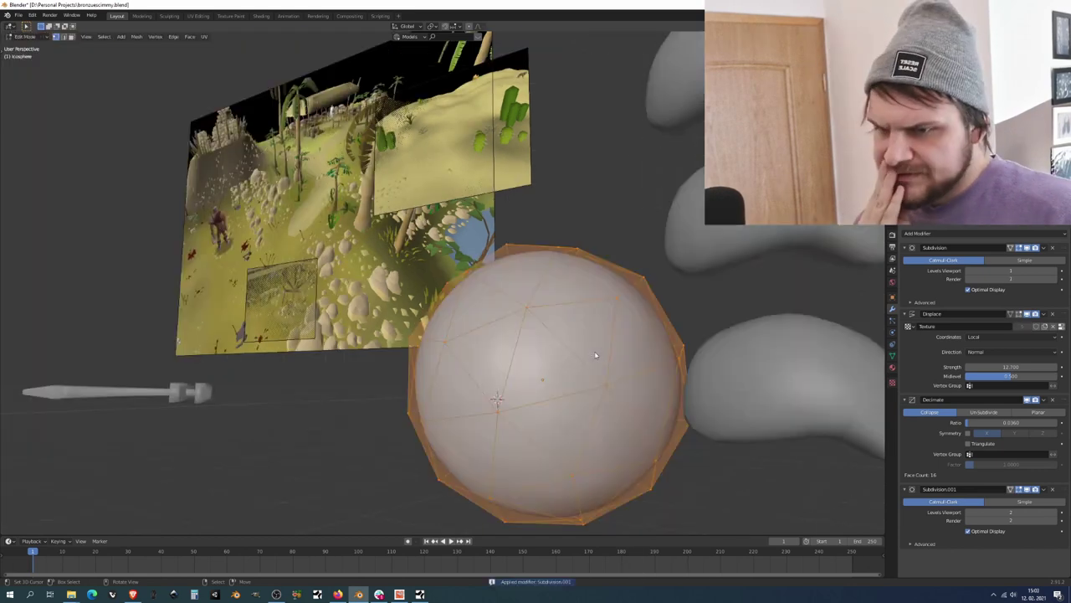
Step: Return to Object Mode and delete the trial icosphere rock together with its copies
key(Tab)
middle_drag(597, 354, 626, 369)
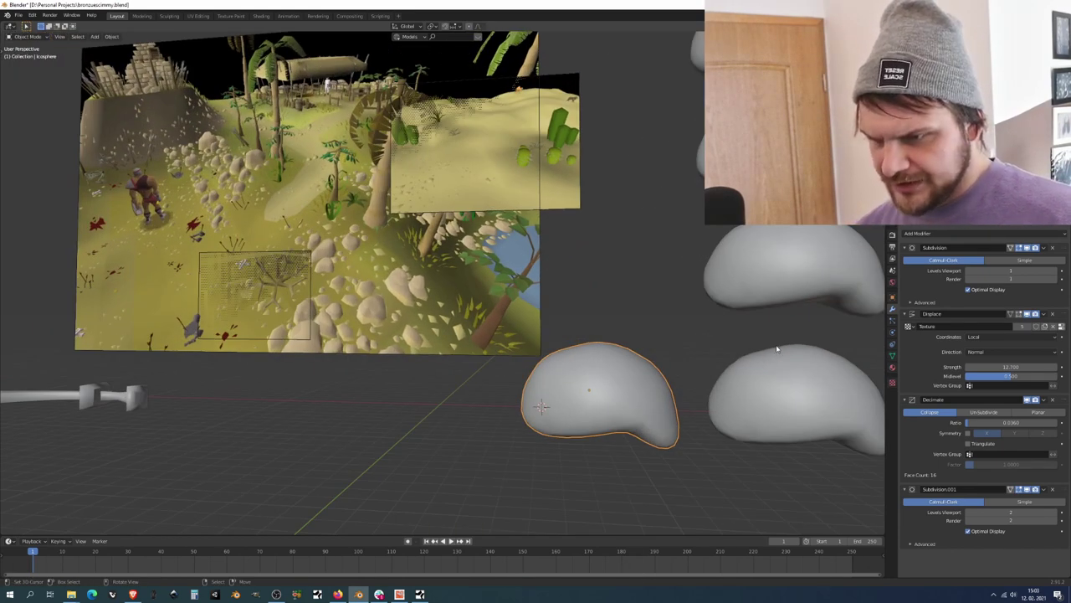
scroll(791, 354, down, 2)
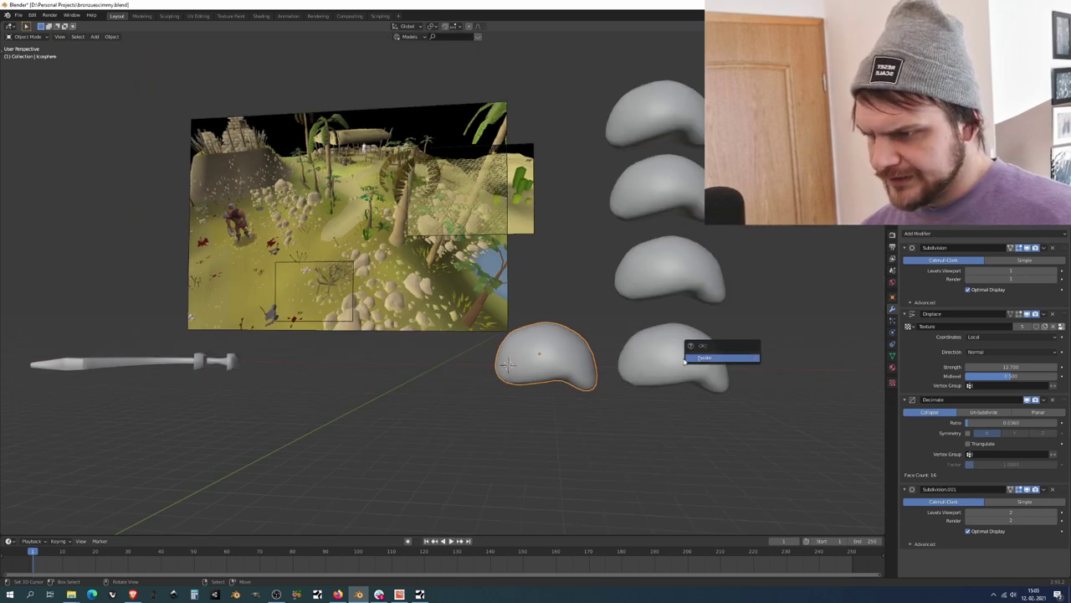
Step: Add a mesh plane at the 3D cursor and scale it up in front of the reference images
key(shift+a)
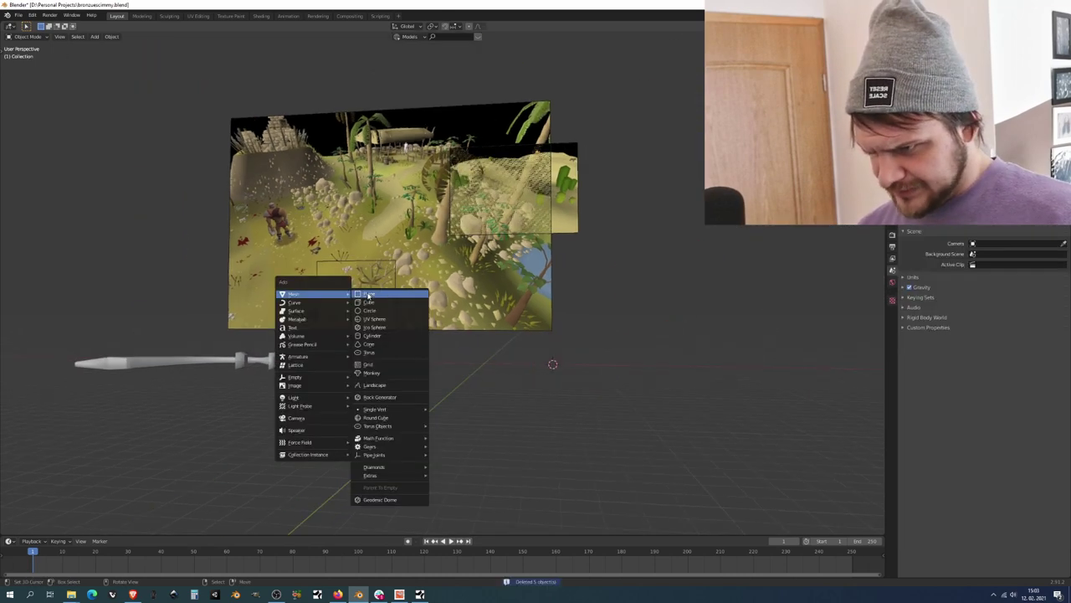
click(369, 296)
key(s)
click(792, 405)
middle_drag(791, 405, 749, 421)
Step: Subdivide the plane's mesh with 5 cuts
key(Tab)
middle_drag(622, 369, 651, 359)
scroll(626, 355, up, 3)
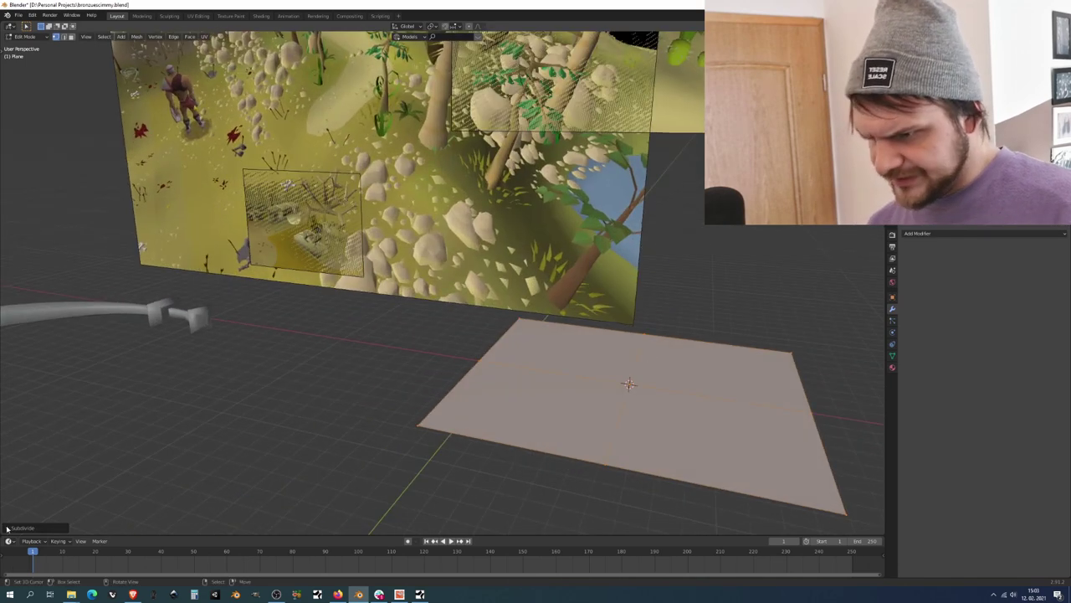
click(5, 528)
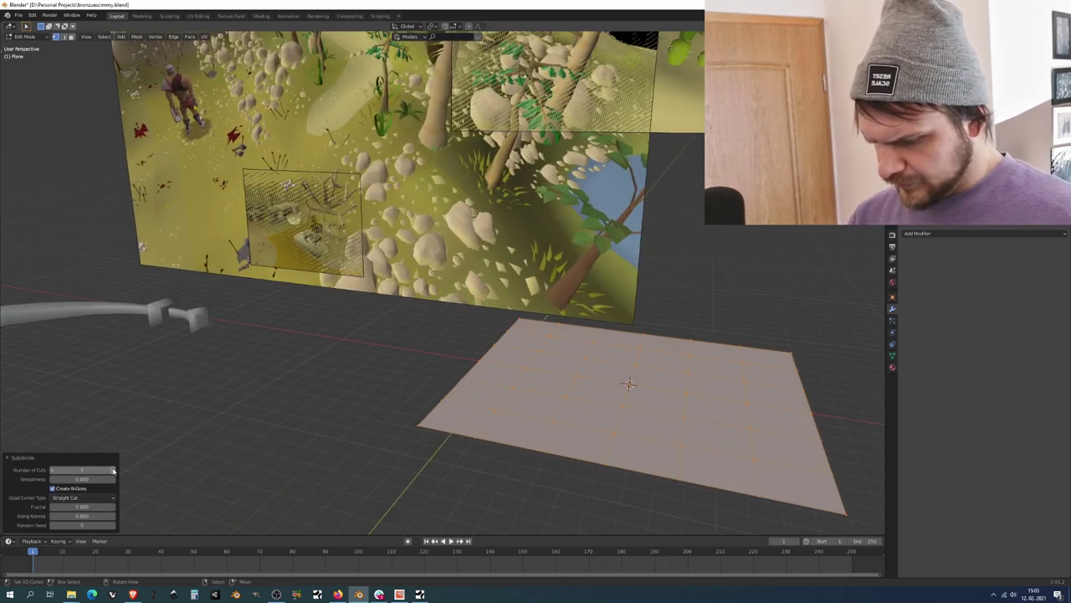
Step: Raise the plane's centre vertex along global Z with smooth proportional editing to shape a rock mound
right_click(649, 387)
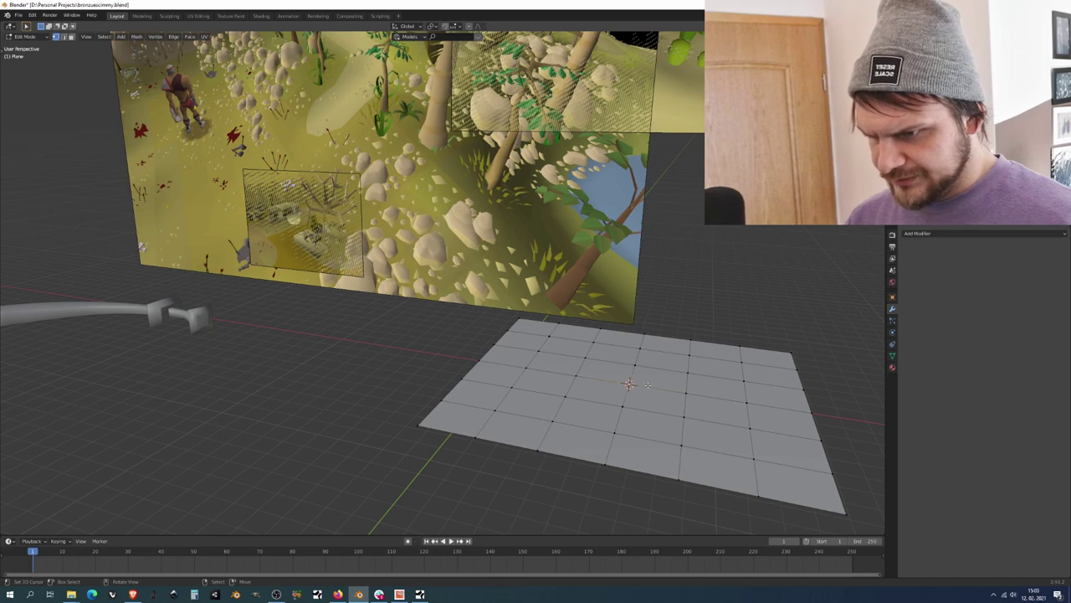
key(g)
key(z)
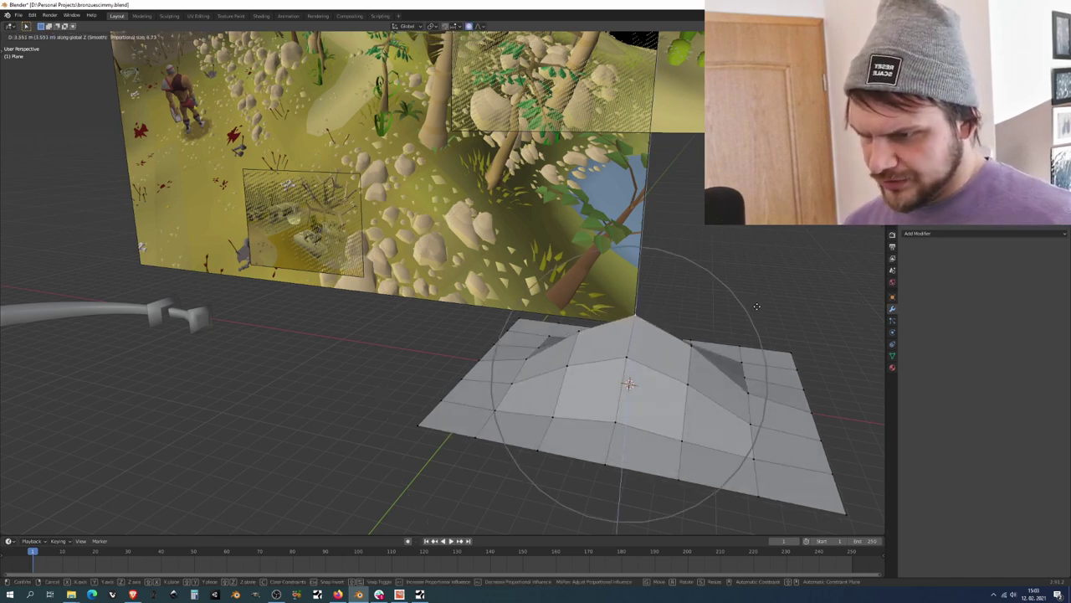
key(Escape)
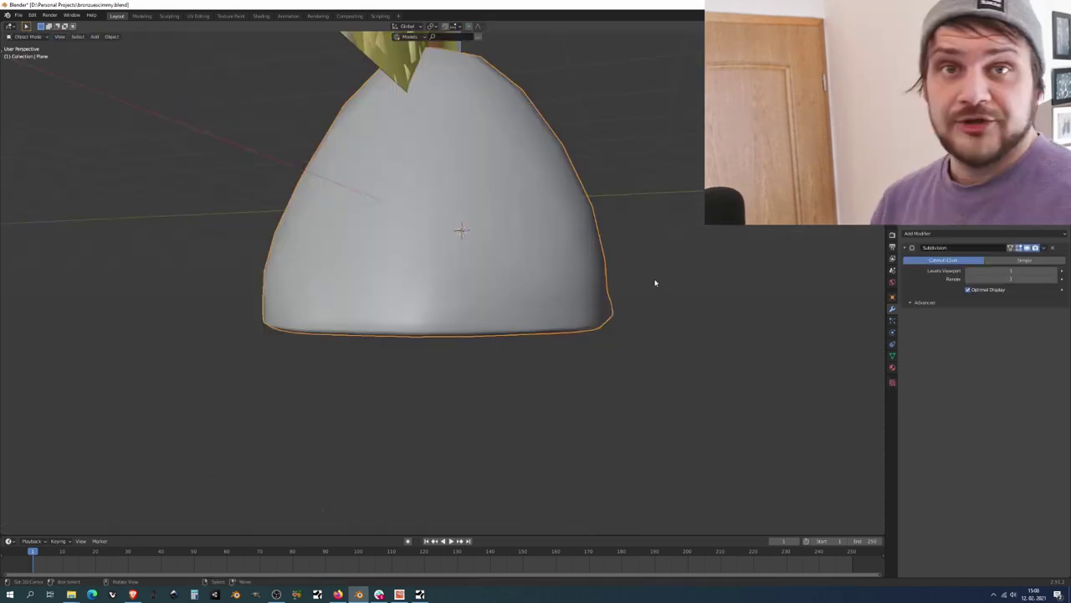
middle_drag(656, 282, 534, 292)
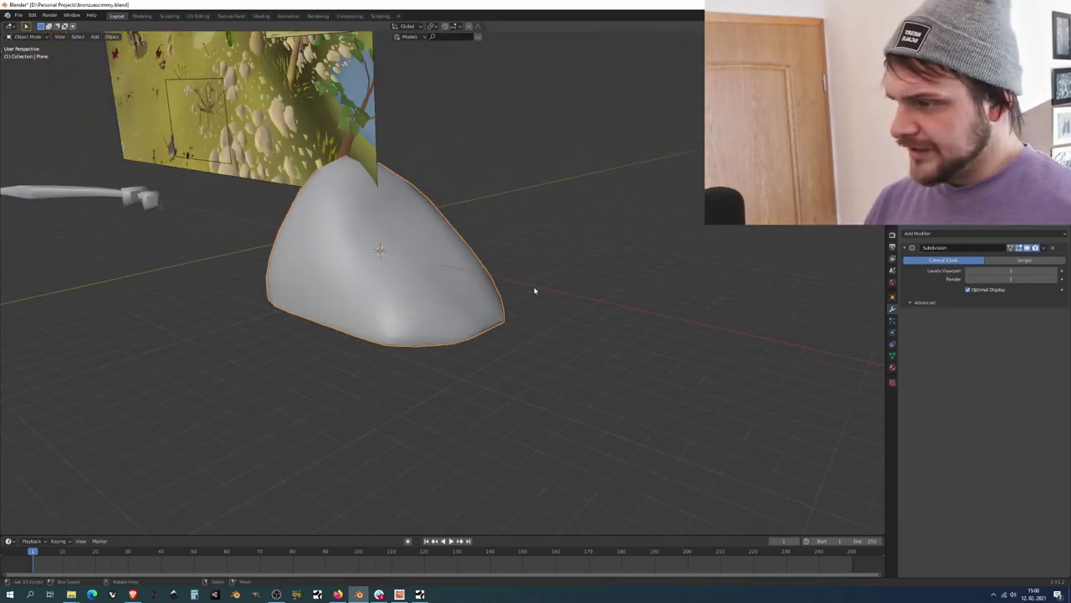
middle_drag(534, 286, 439, 238)
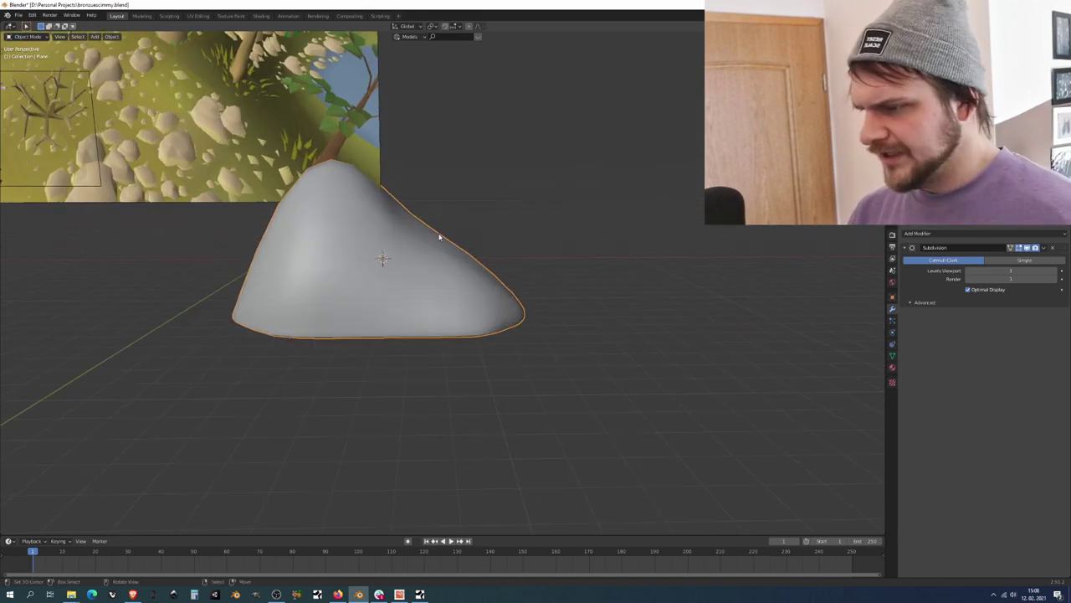
key(KP_1)
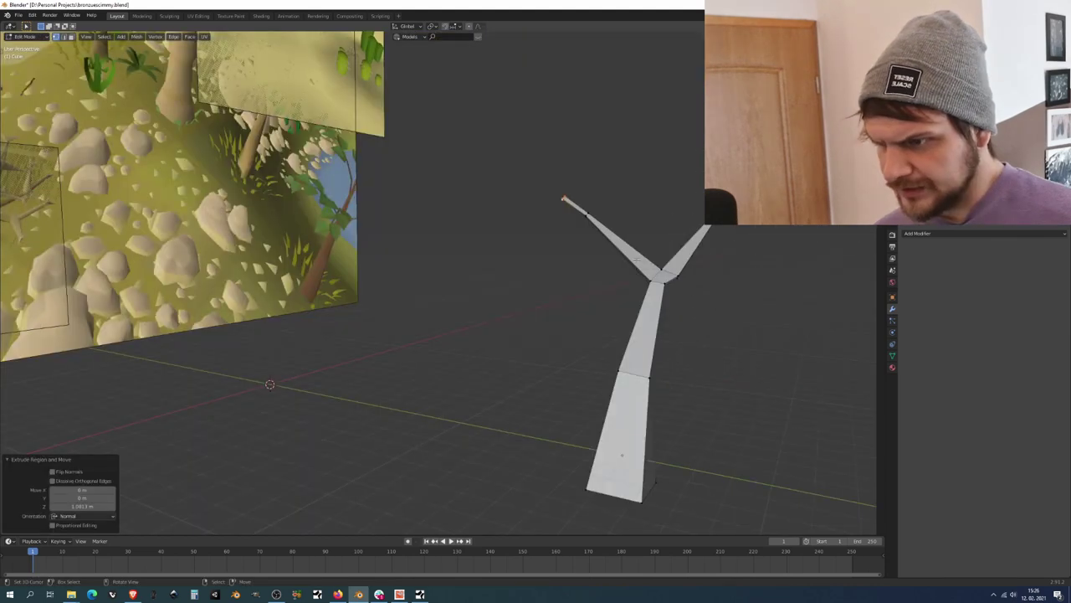
Step: Scale down the extruded tip of the dead tree's branch and select the edge loop at the branch's bend
key(s)
click(596, 250)
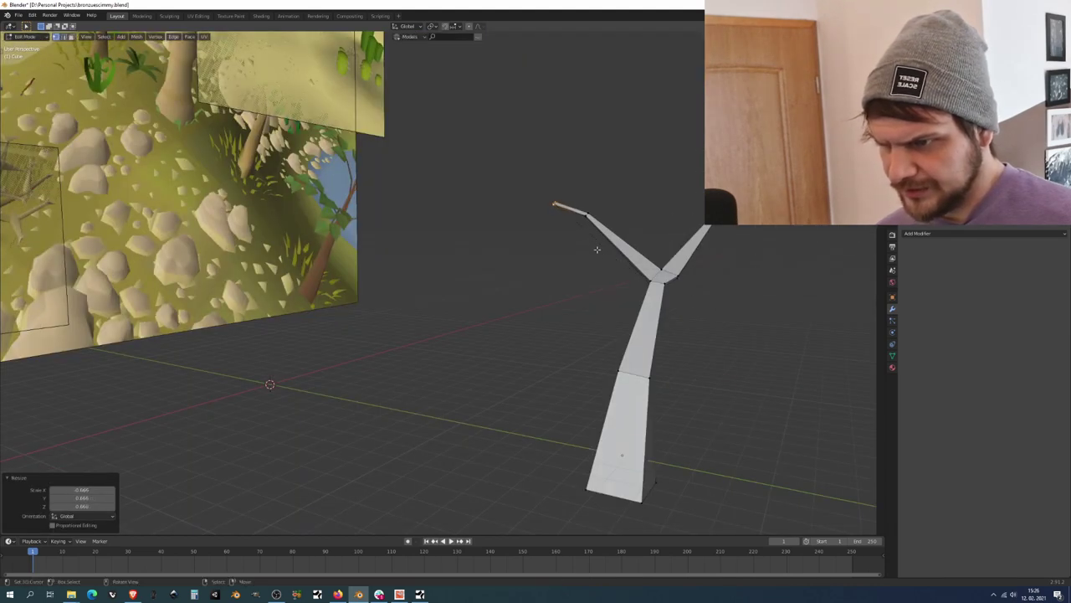
alt+click(585, 212)
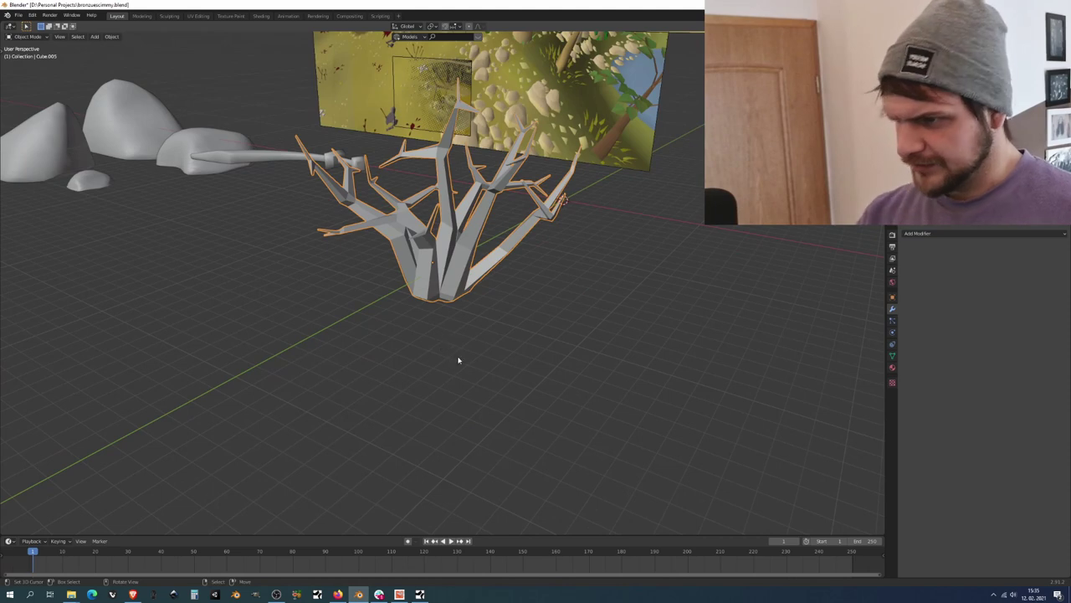
Step: Add a cylinder for a domed cactus body and narrow its bottom edge loop horizontally with a wide proportional falloff
key(shift+a)
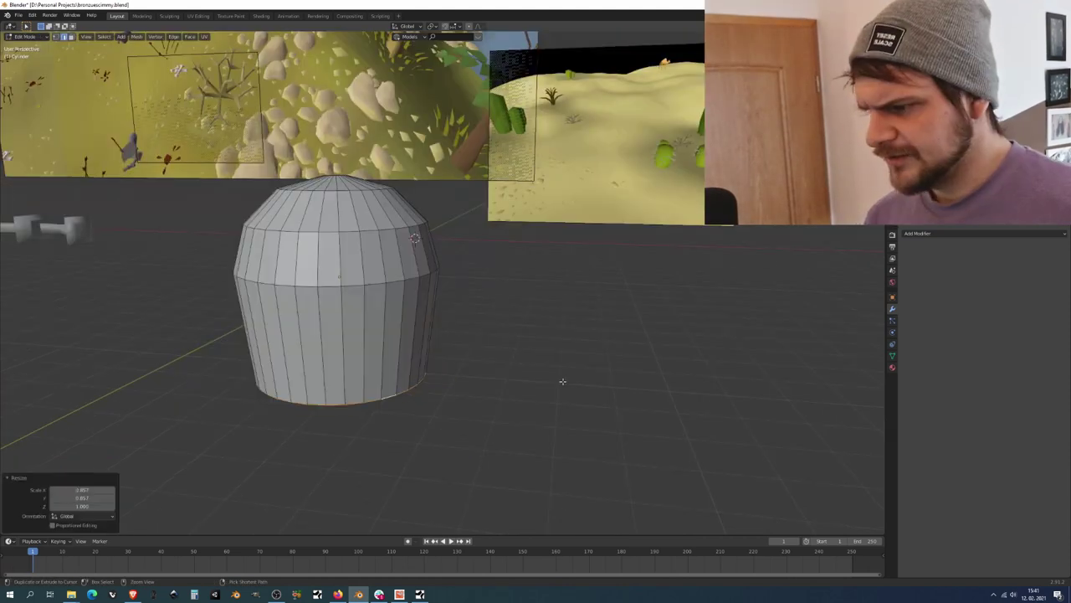
key(s)
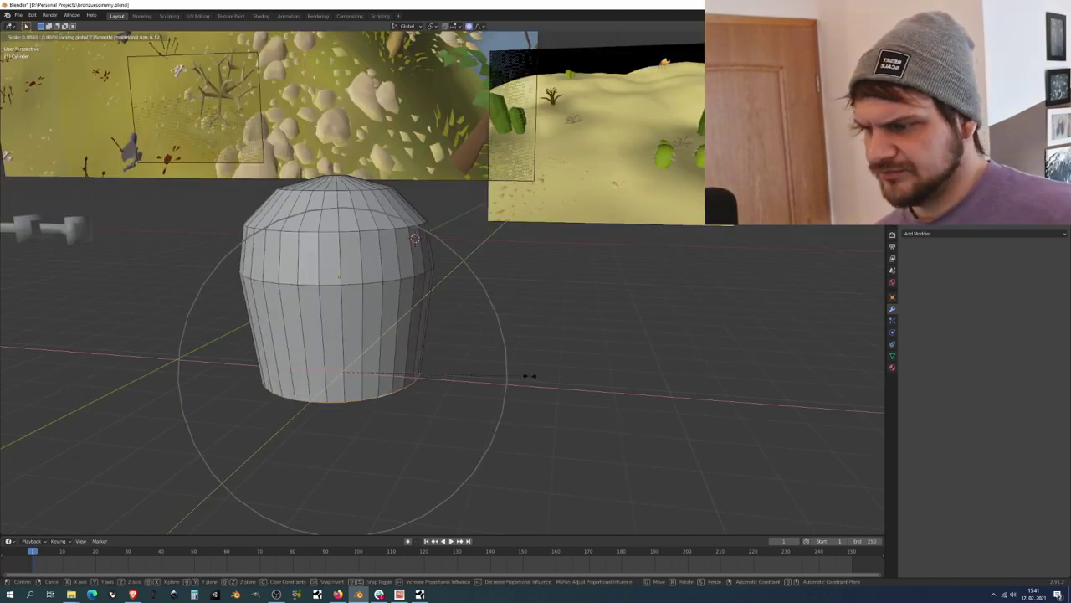
scroll(529, 375, down, 10)
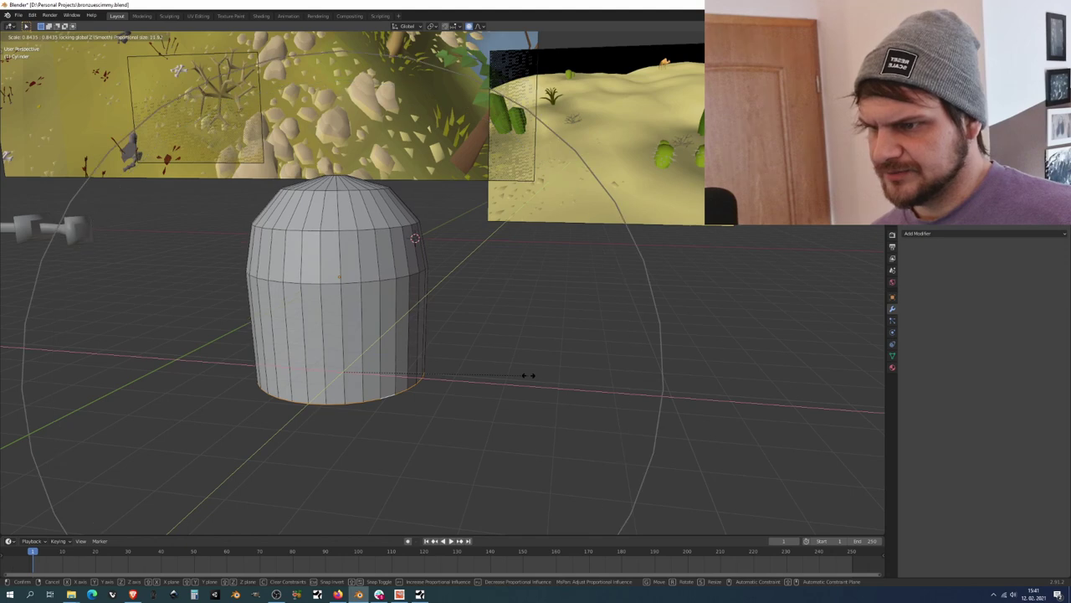
click(435, 364)
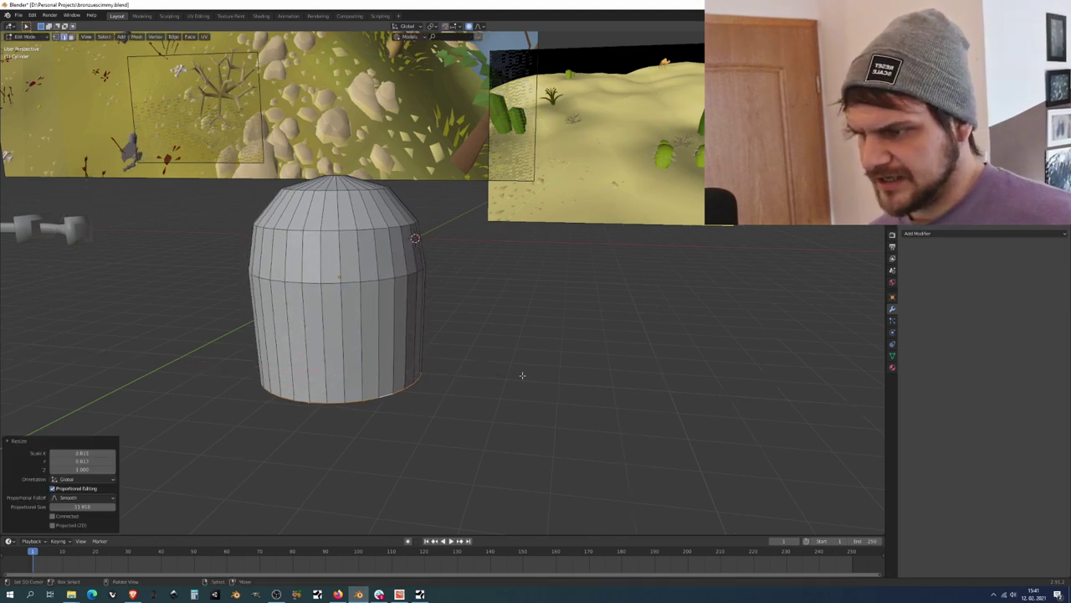
Step: Scale the domed body's bottom edge loop inward horizontally with a small proportional falloff to taper its base
alt+click(423, 371)
key(s)
scroll(546, 370, up, 8)
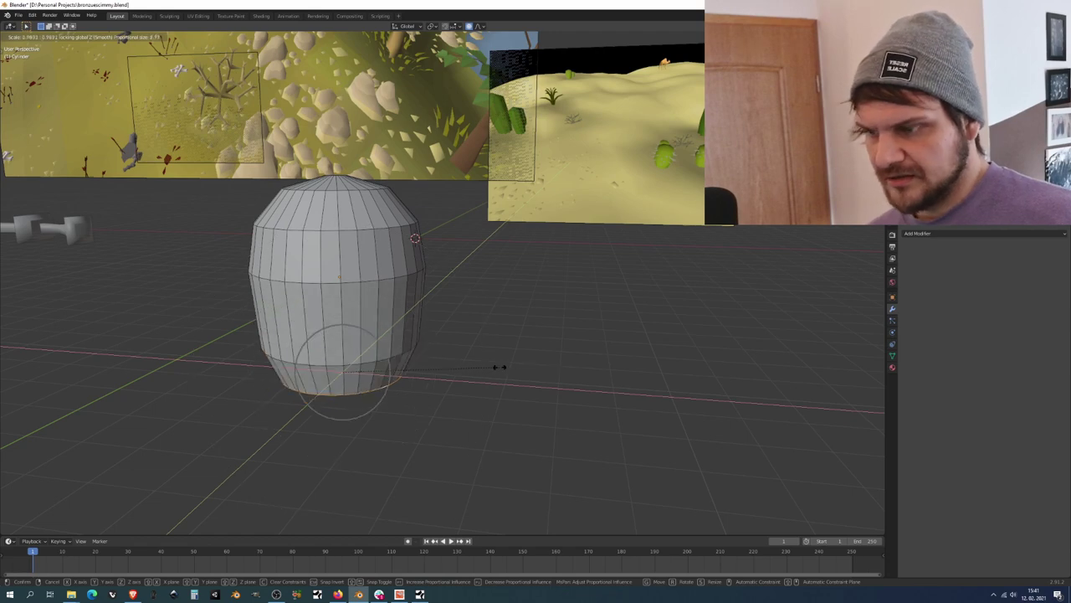
scroll(498, 365, up, 3)
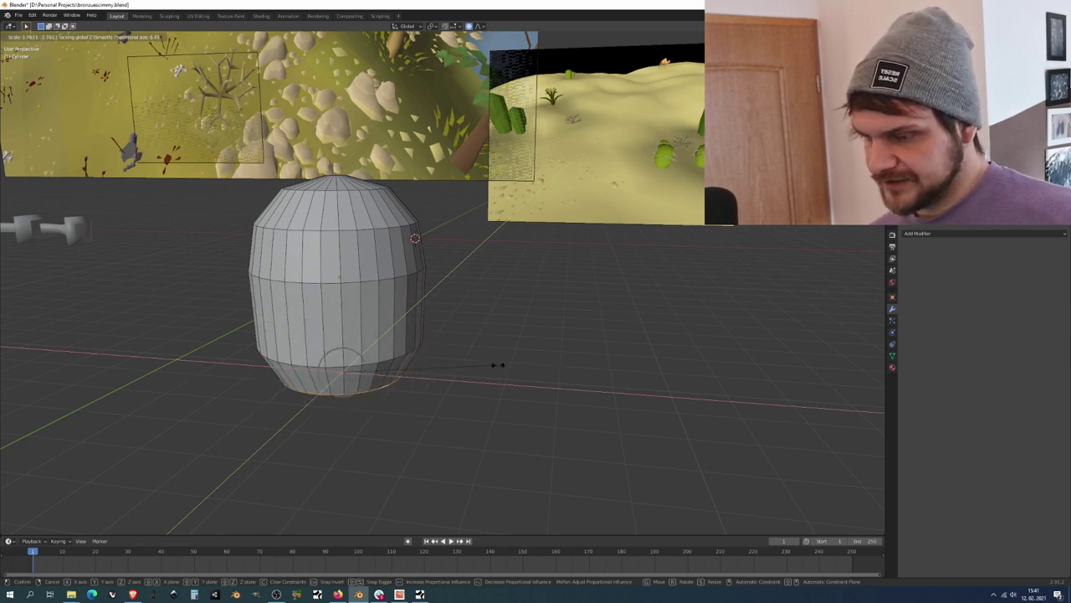
click(498, 365)
Step: Apply the domed body's transform and recalculate the normals of its whole mesh
key(Tab)
key(KP_1)
key(ctrl+a)
click(491, 355)
key(Tab)
key(a)
key(shift+n)
key(Tab)
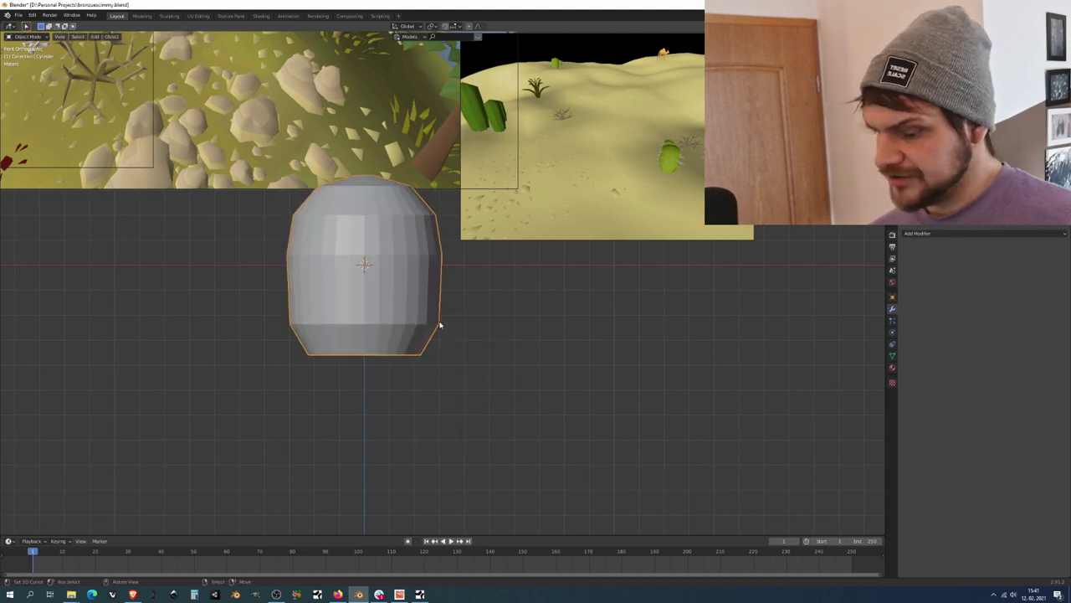
Step: Add a cube at the world origin and move the domed cactus body aside to uncover it
scroll(439, 326, up, 1)
middle_drag(439, 316, 410, 315)
key(KP_1)
key(shift+a)
mouse_move(417, 305)
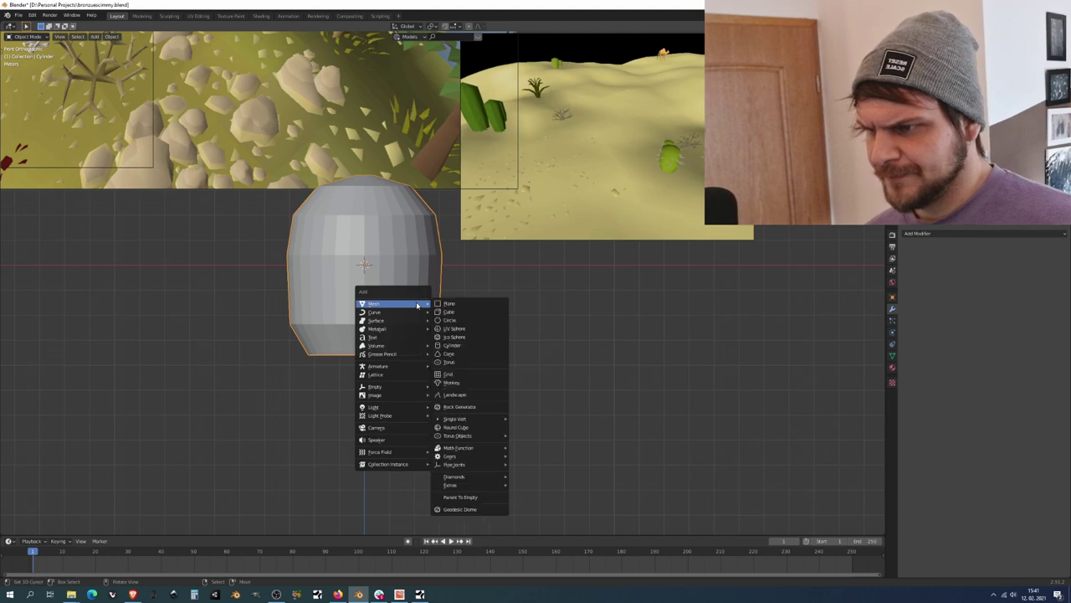
click(452, 312)
middle_drag(502, 254, 467, 272)
key(KP_1)
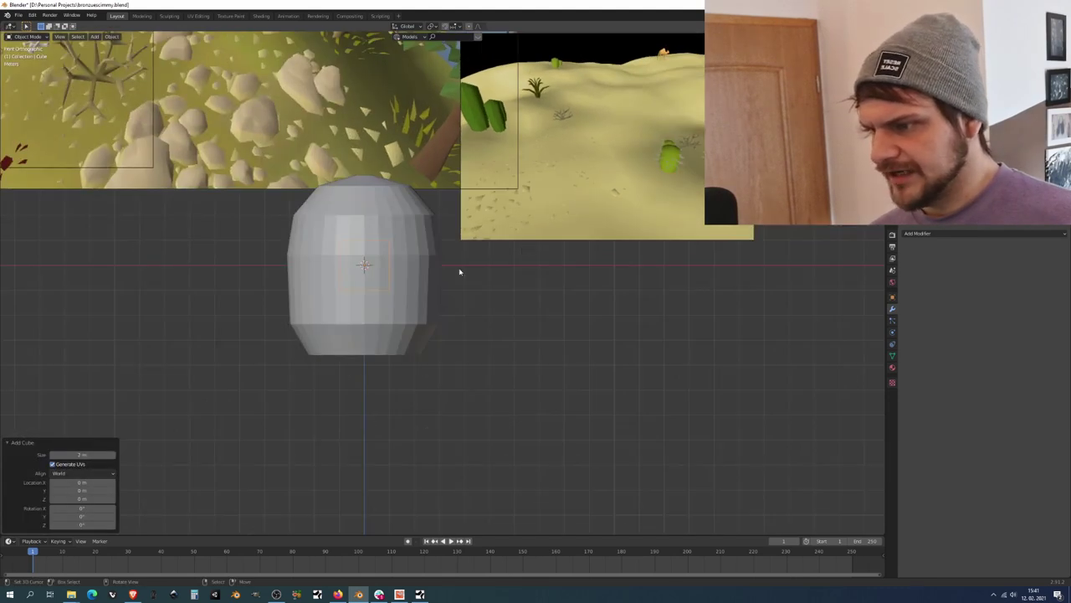
drag(431, 282, 299, 192)
Step: Raise the cube 1 m along the Z axis so its base sits at the origin
scroll(325, 270, up, 4)
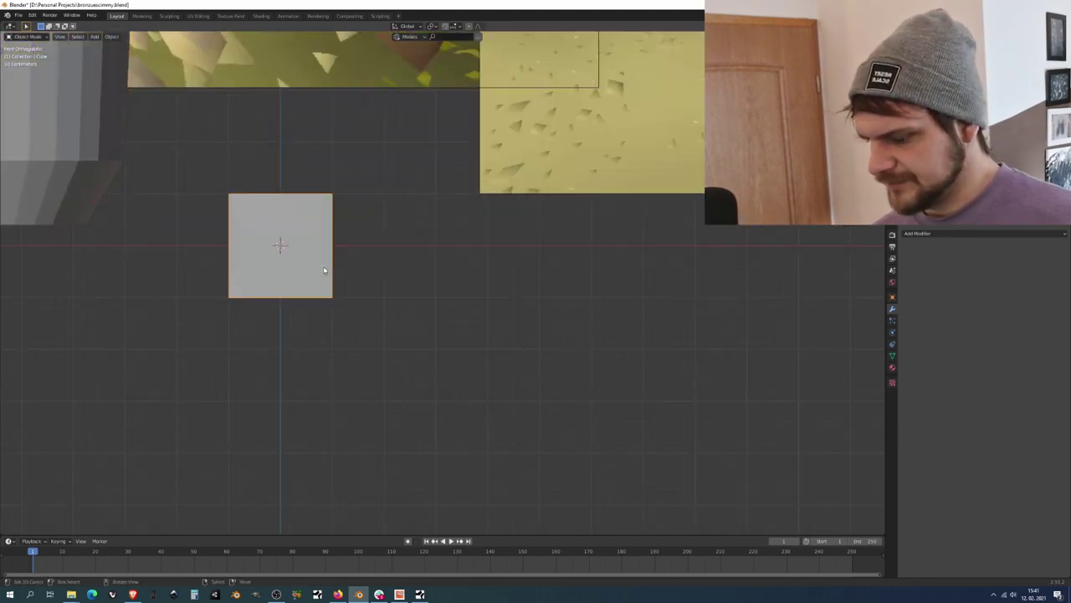
shift+middle_drag(325, 270, 373, 305)
key(g)
key(z)
ctrl+click(400, 261)
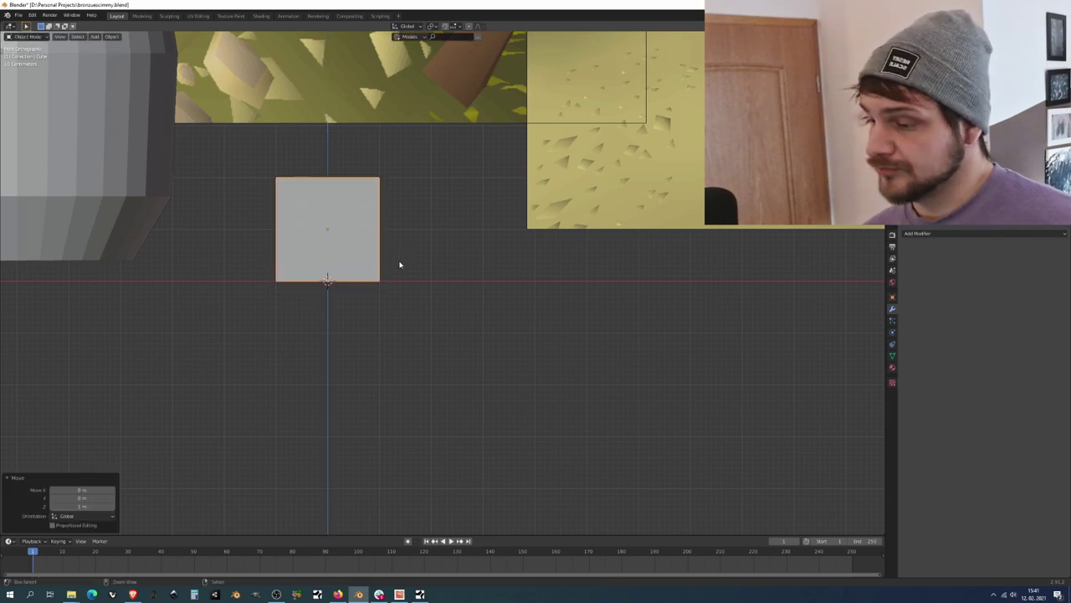
Step: Scale the cube's top face down nearly to a point to form a spike and select its bottom face
middle_drag(419, 269, 419, 352)
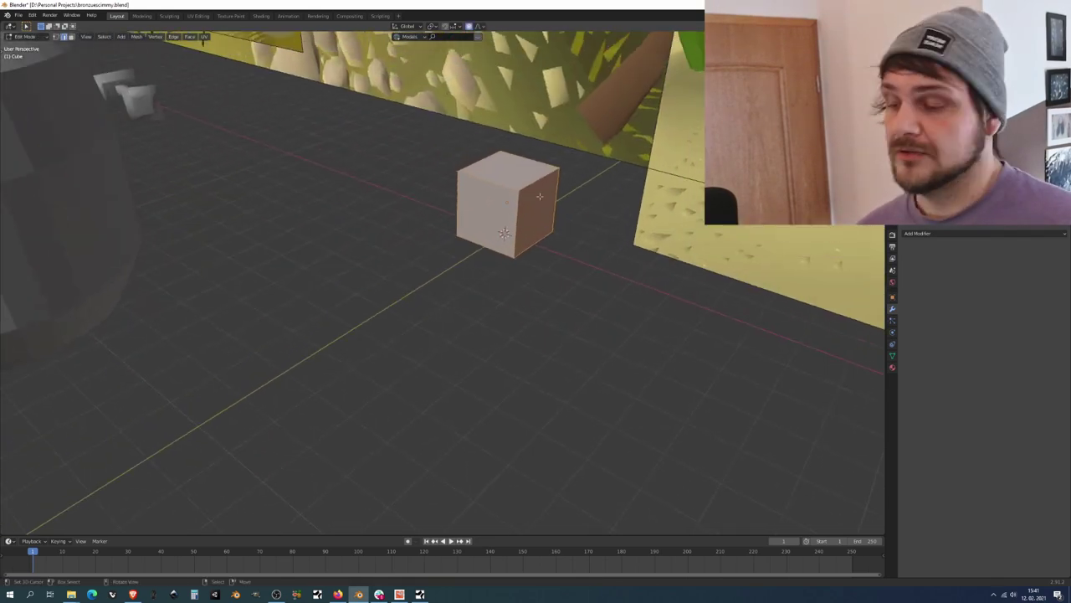
key(Tab)
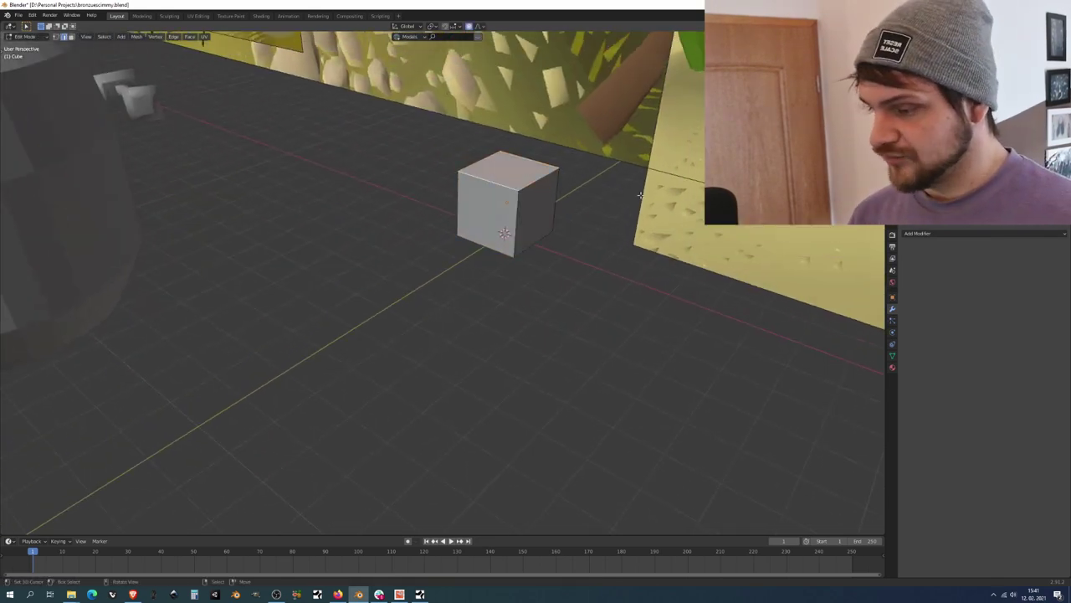
key(s)
click(520, 169)
right_click(528, 237)
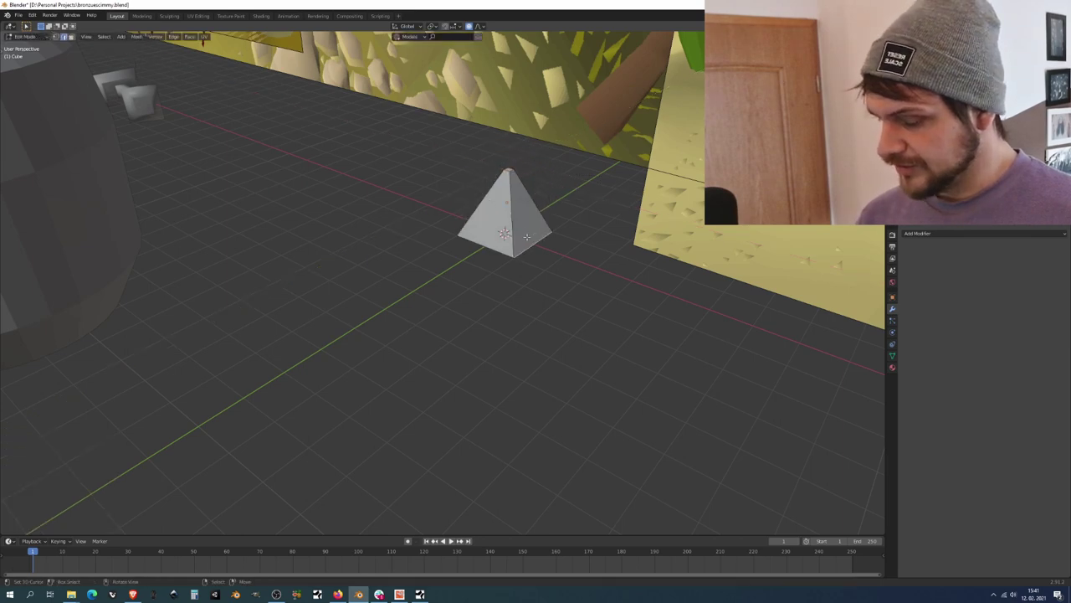
middle_drag(528, 236, 536, 178)
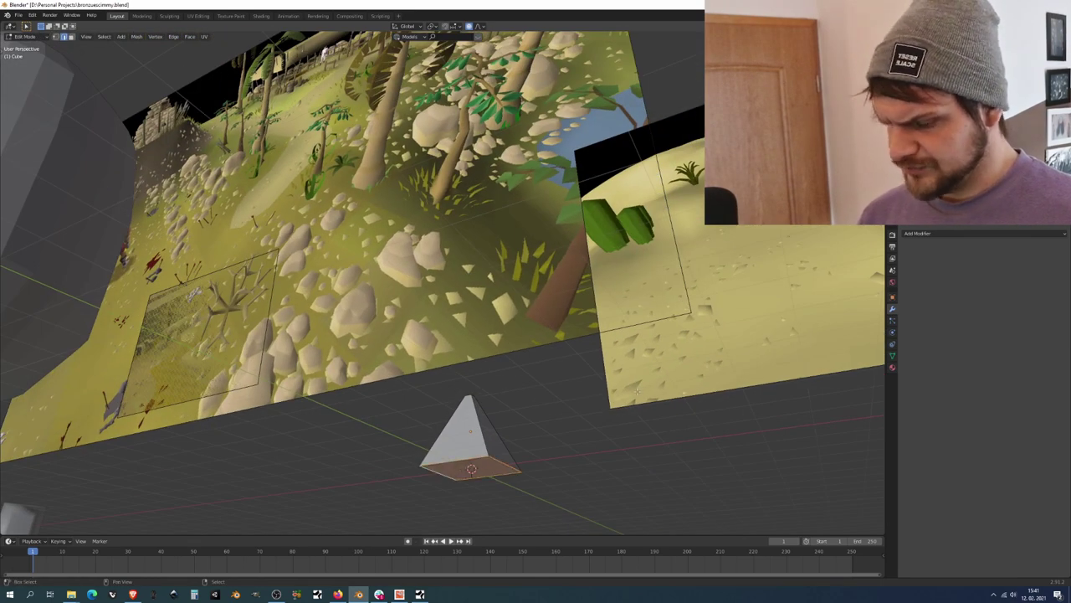
Step: Narrow the spike's base face horizontally without changing its height, and recalculate the normals of the whole mesh
key(KP_1)
key(s)
key(shift+z)
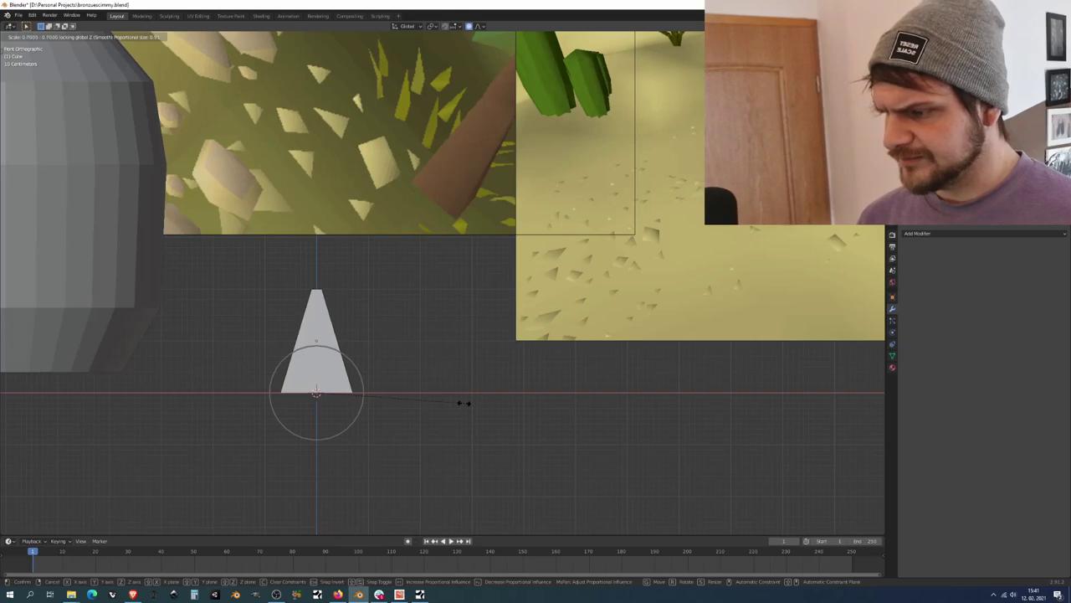
click(398, 404)
key(a)
key(shift+n)
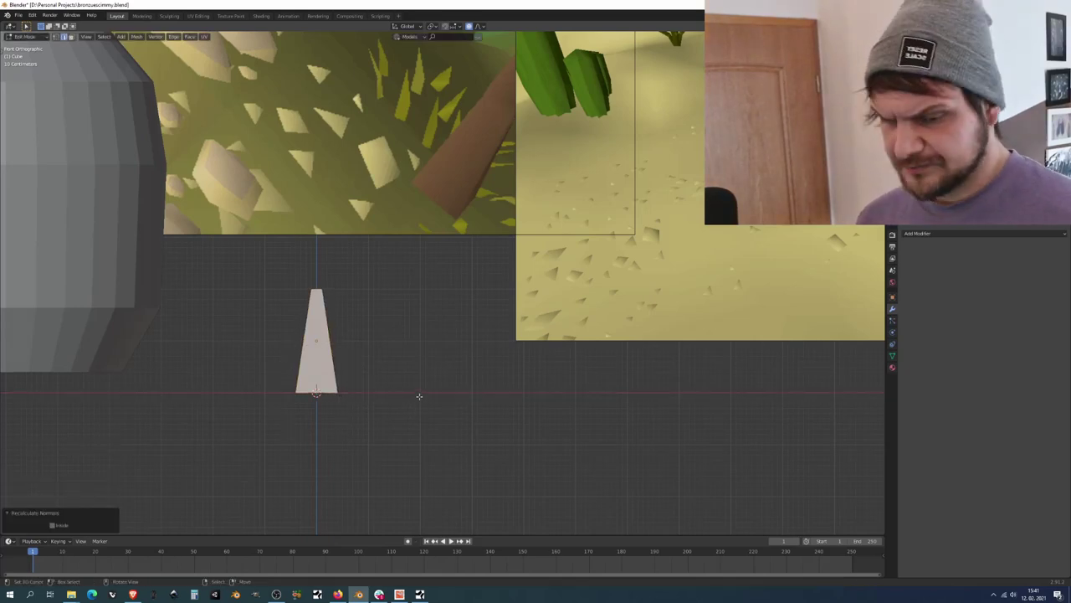
Step: Scale the whole spike mesh to 0.6 without proportional editing and lower the object 0.4 m along Z so its base sits at the origin
key(s)
key(o)
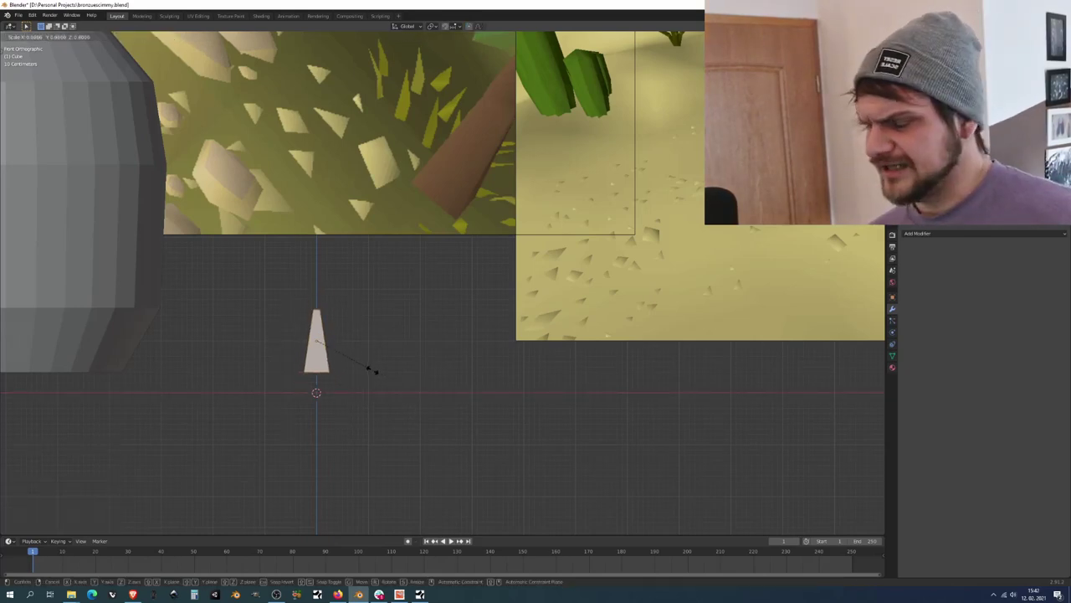
click(372, 369)
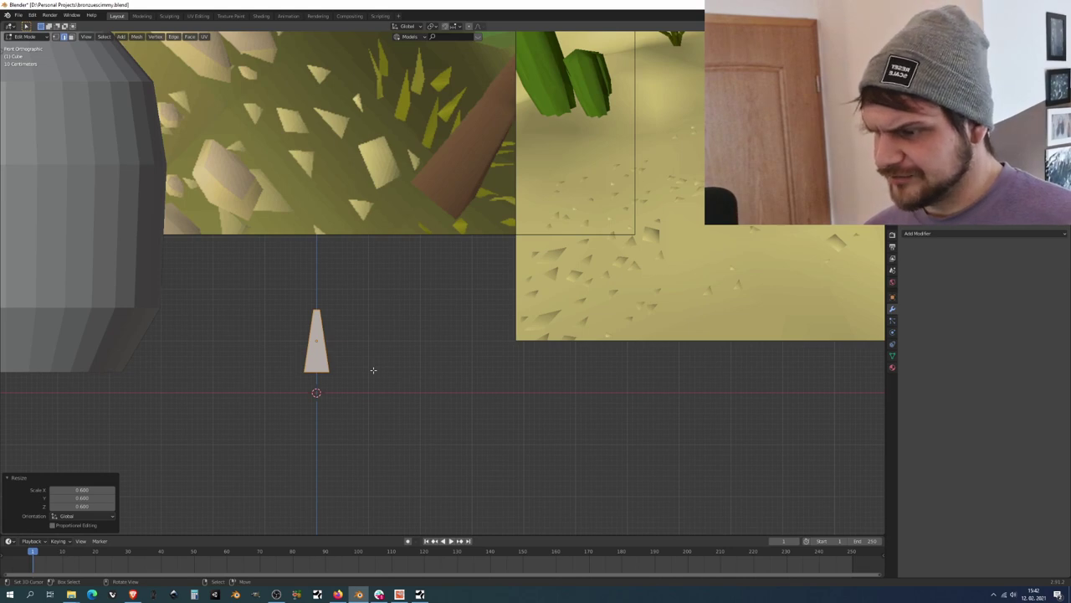
key(Tab)
key(g)
key(z)
click(324, 368)
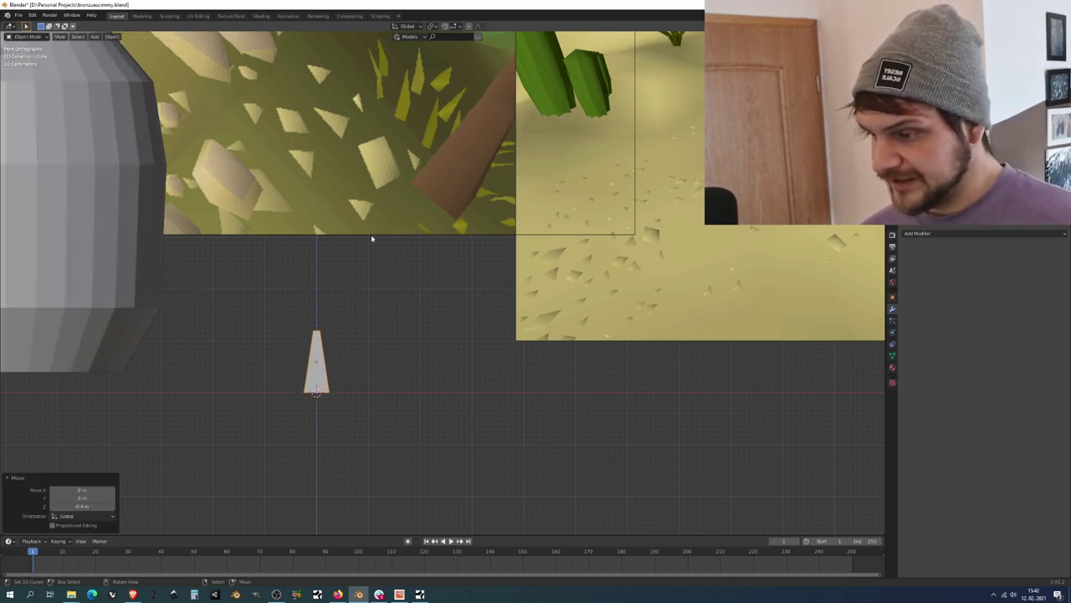
Step: Slide the cactus body about 15 m along the X axis, away from its surrounding spikes
scroll(383, 338, down, 2)
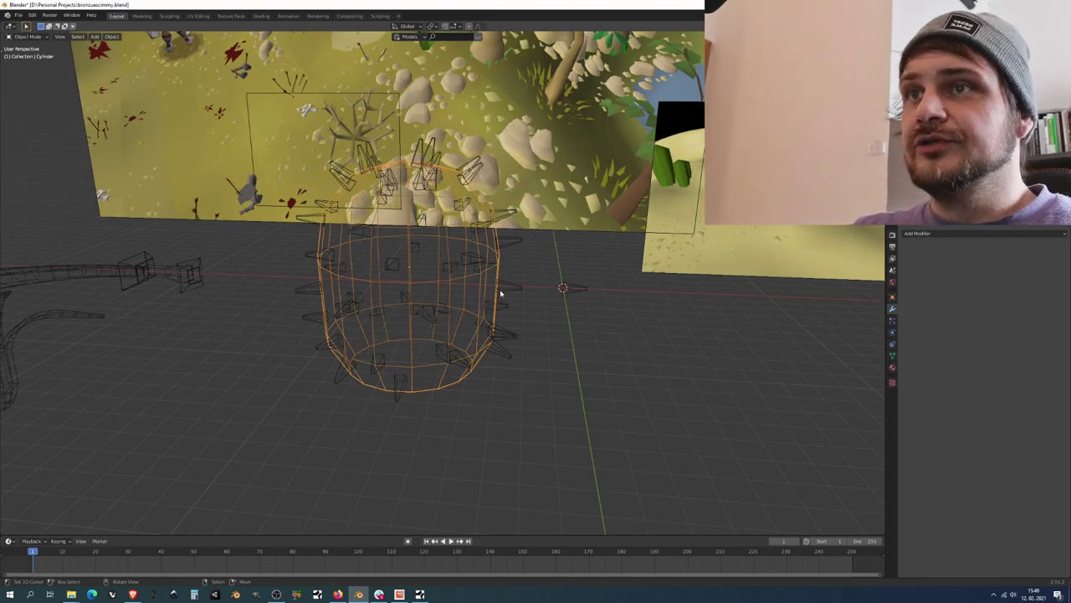
middle_drag(501, 293, 568, 294)
key(g)
key(x)
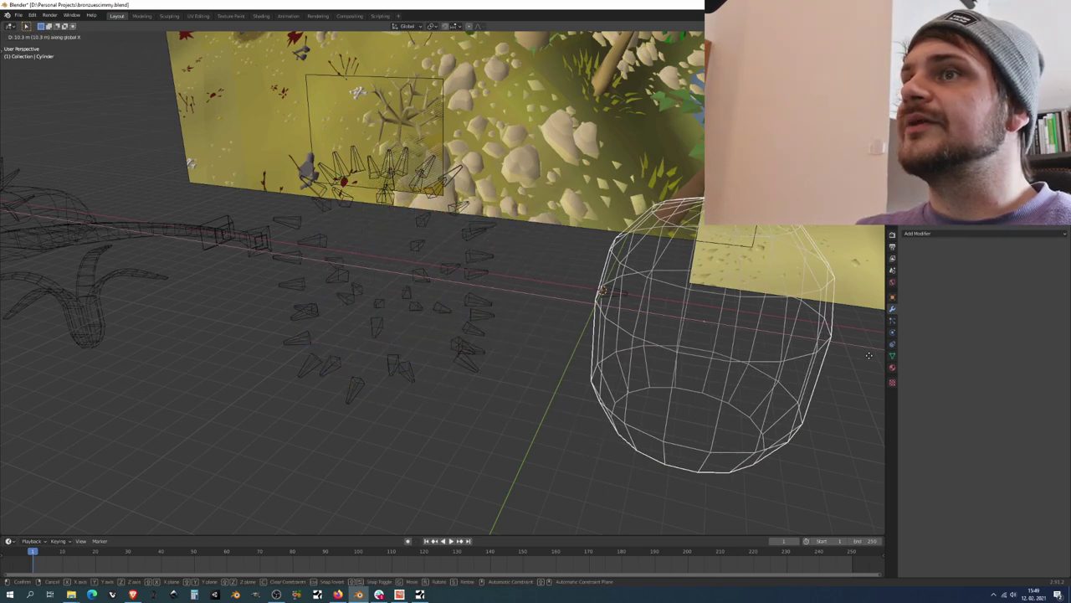
click(341, 300)
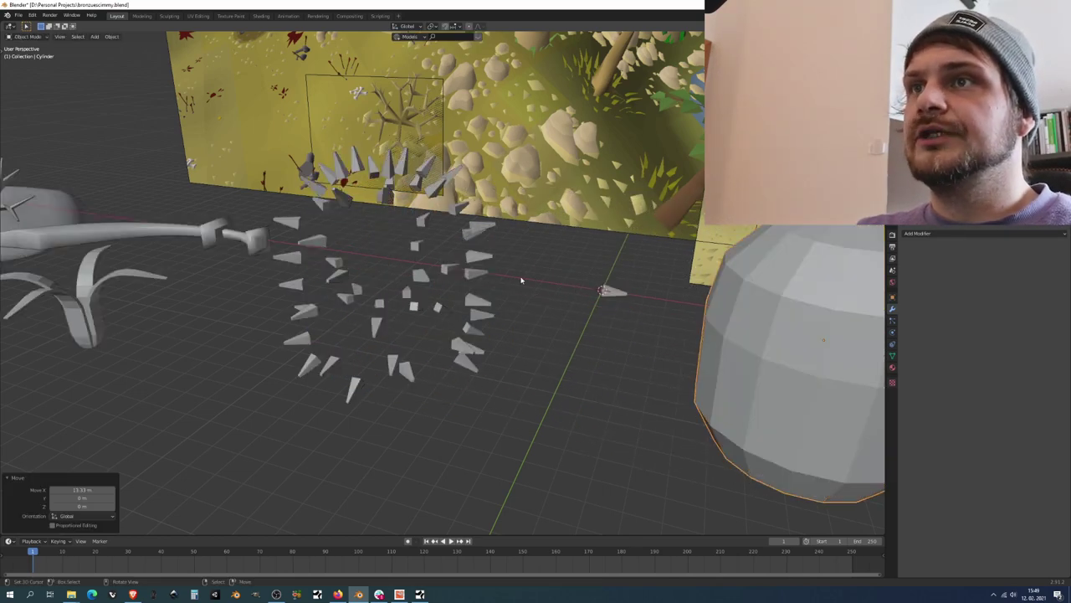
Step: Delete the large reference image with the palm trees and rocks behind the props
key(KP_1)
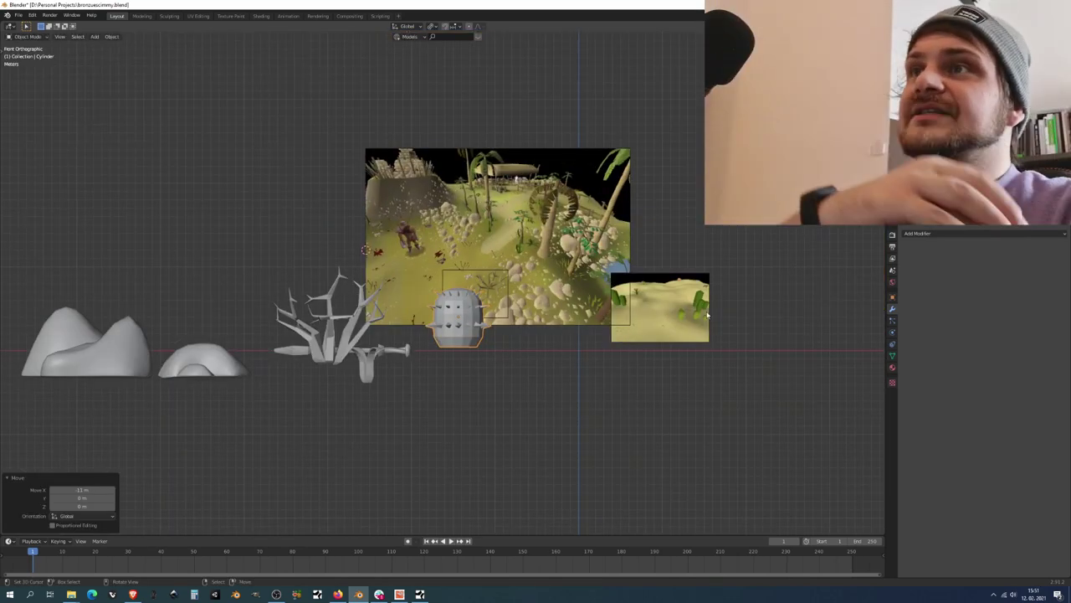
click(707, 315)
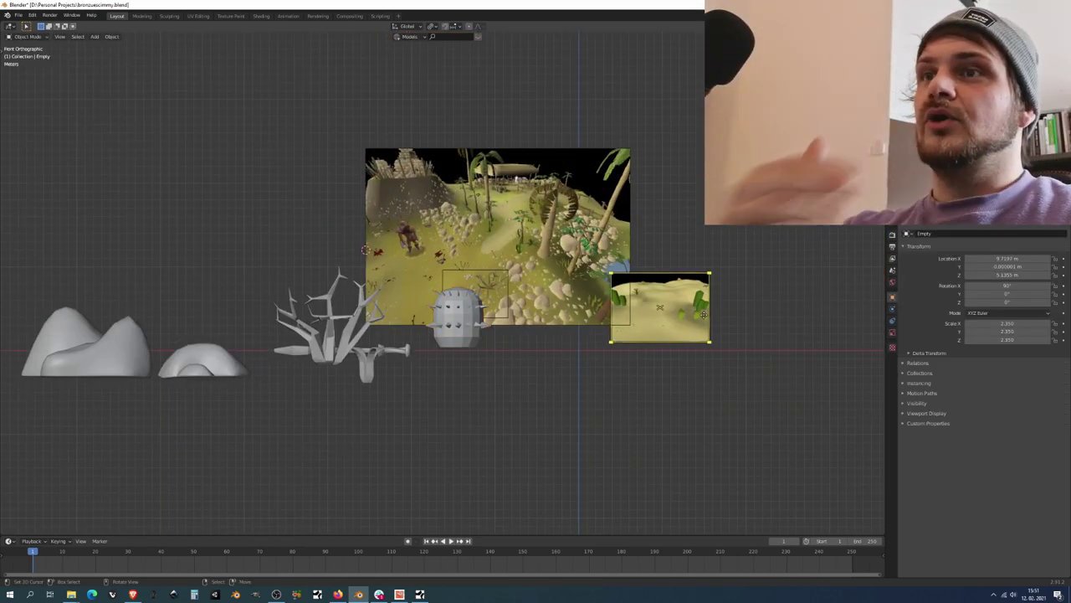
click(575, 325)
shift+middle_drag(602, 295, 645, 315)
key(x)
click(644, 315)
Step: Move the small reference image up, clear of the spiked cactus, and enlarge it
click(543, 303)
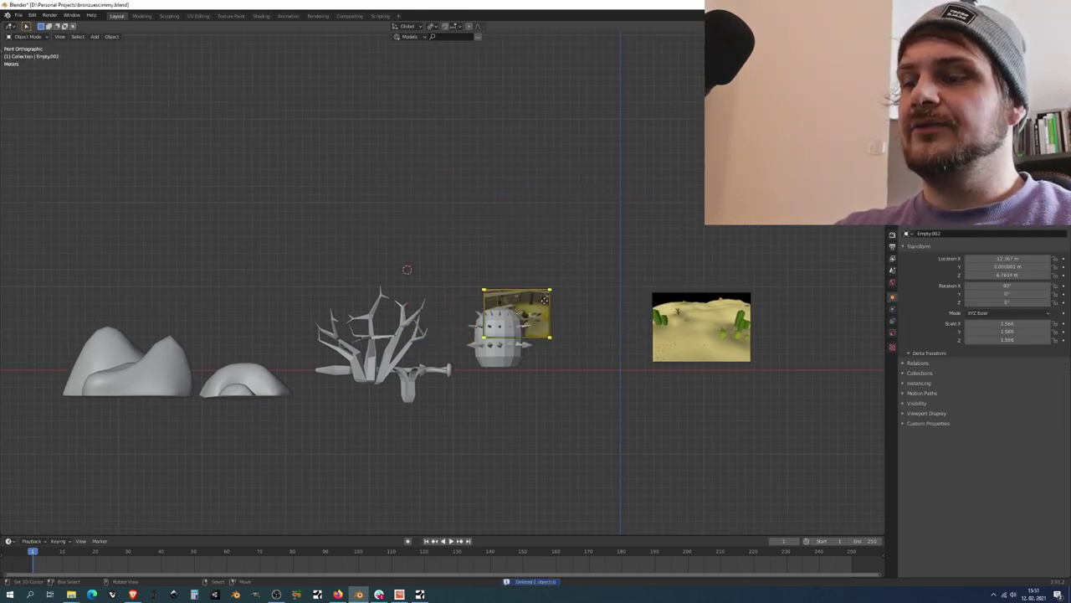
key(g)
click(482, 140)
key(s)
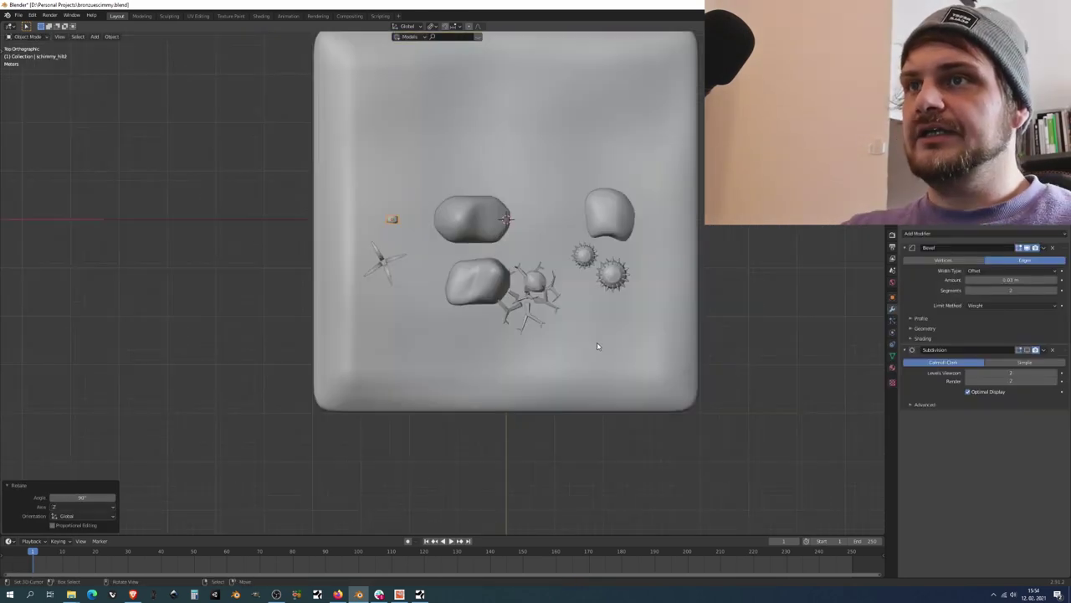
Step: Resize the two spiked cacti on the sand base and adjust their height along the Z axis
key(KP_7)
drag(422, 281, 422, 270)
drag(411, 329, 477, 254)
drag(473, 324, 496, 190)
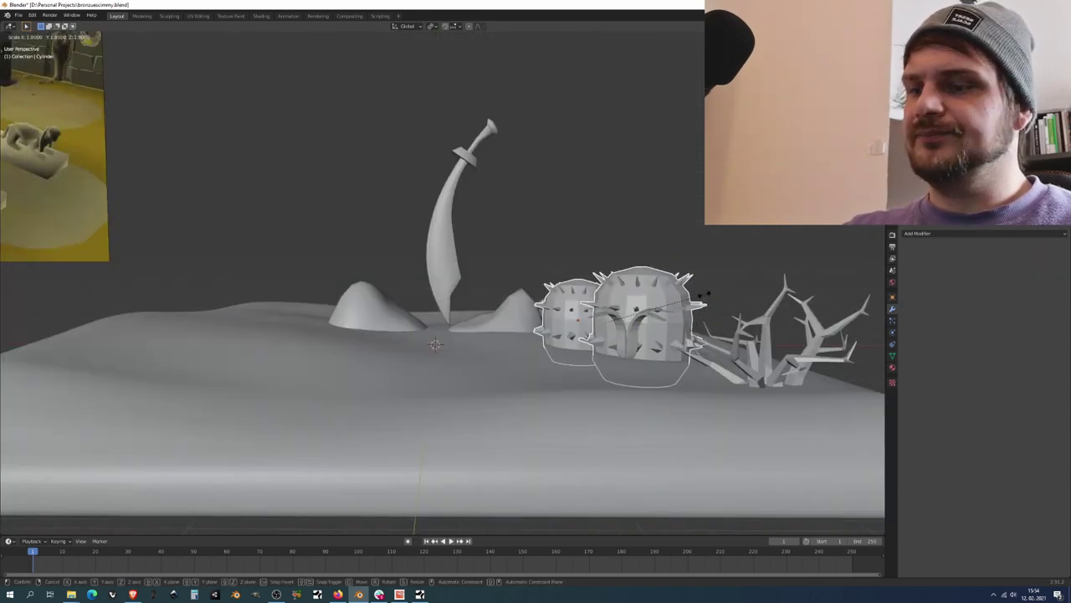
click(710, 292)
key(KP_1)
key(g)
key(z)
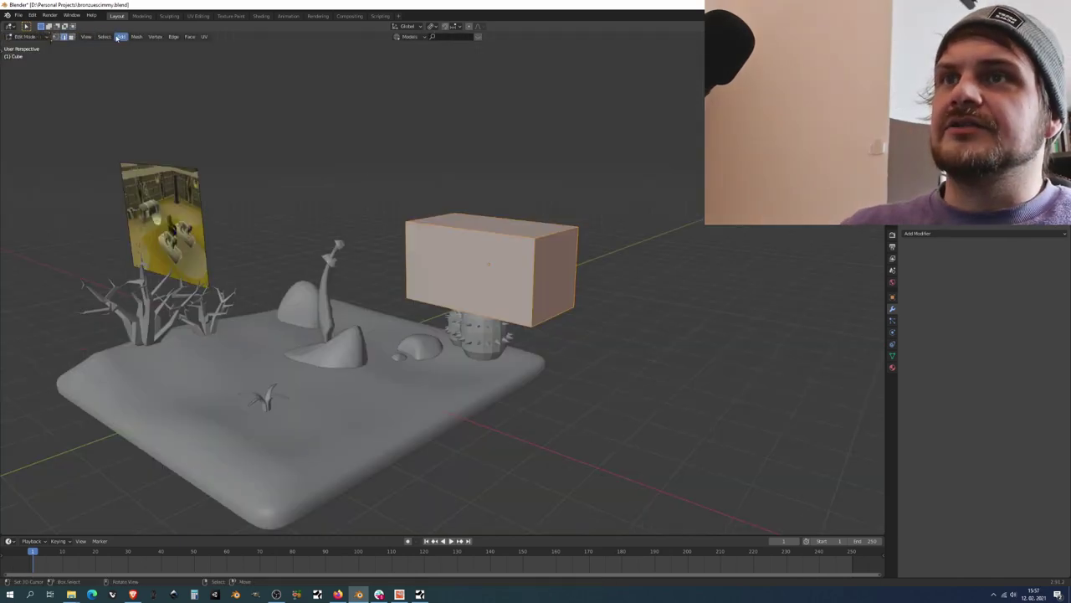
Step: Chamfer the edges and corners of the block above the base with repeated Bisect cuts, using Fill and Clear Outer
click(137, 36)
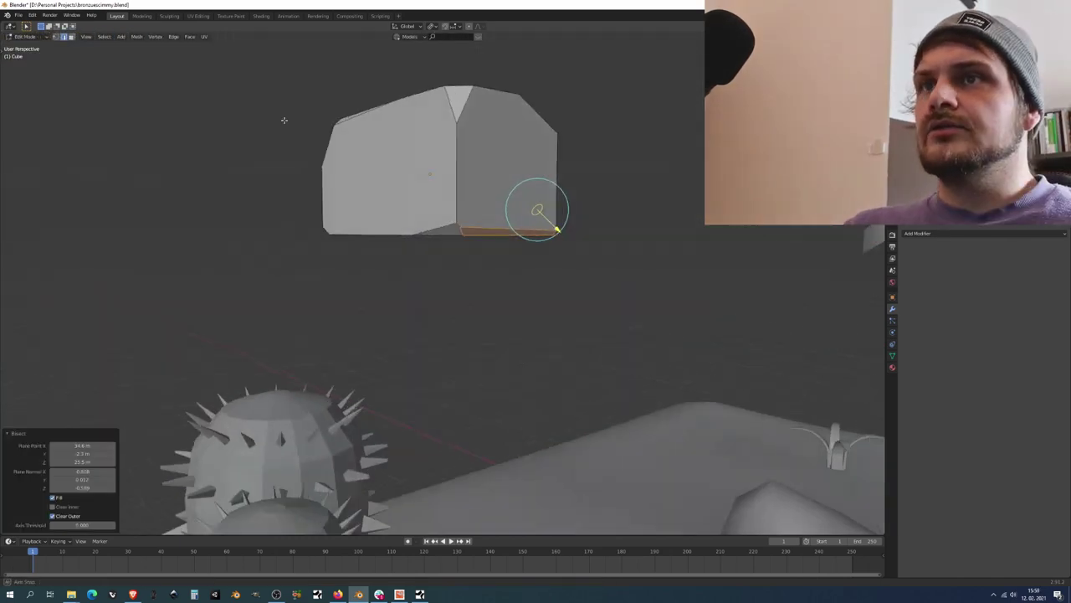
key(a)
middle_drag(283, 120, 191, 64)
click(135, 37)
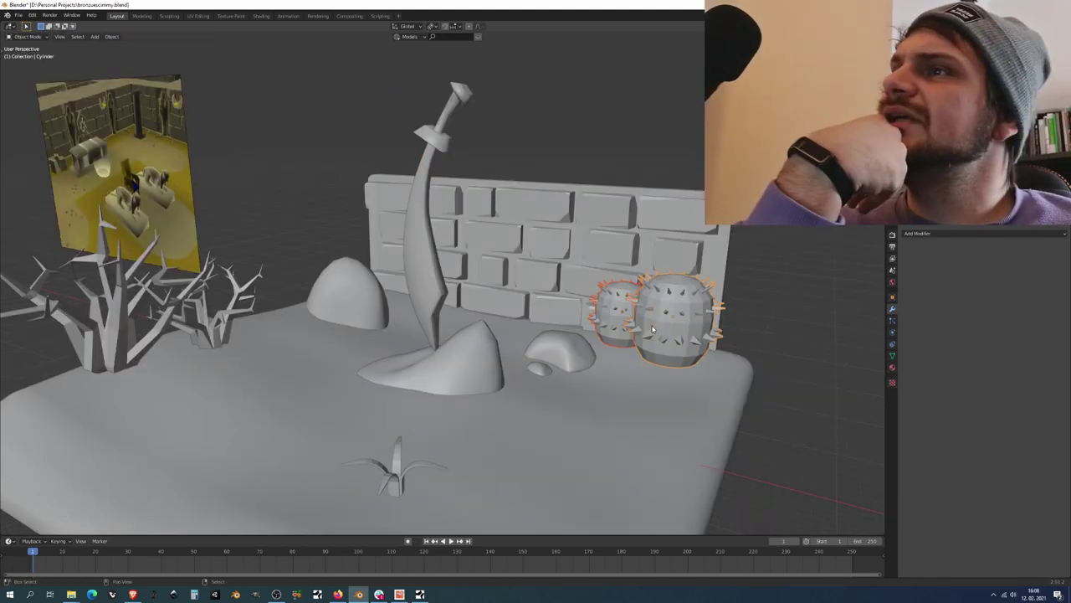
Step: Save the file and apply the scale of a rock in front of the brick wall
key(ctrl+s)
middle_drag(502, 351, 550, 369)
click(544, 361)
key(ctrl+a)
key(s)
scroll(561, 358, down, 4)
scroll(597, 347, up, 2)
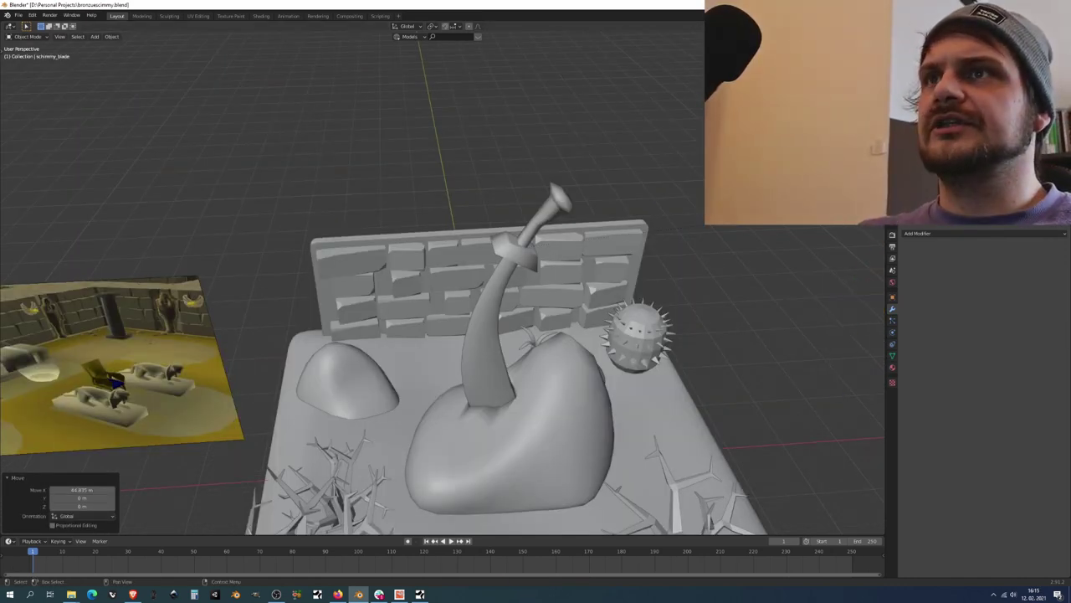
Step: Examine the assembled diorama with its scimitar, brick wall and desert props from the front and in perspective
scroll(610, 237, down, 5)
key(KP_1)
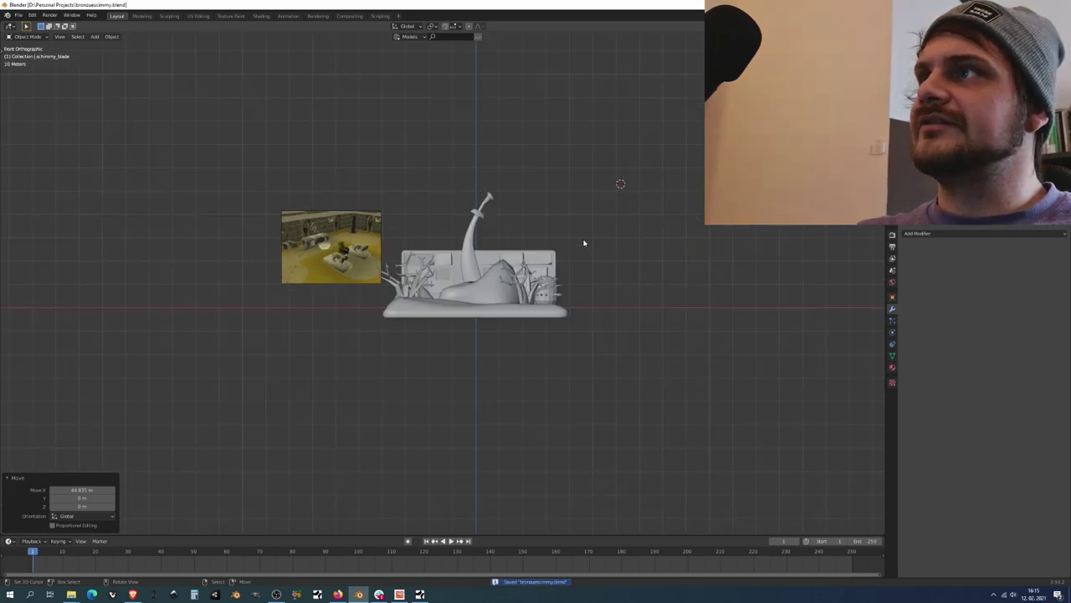
scroll(584, 243, up, 5)
shift+middle_drag(582, 244, 541, 286)
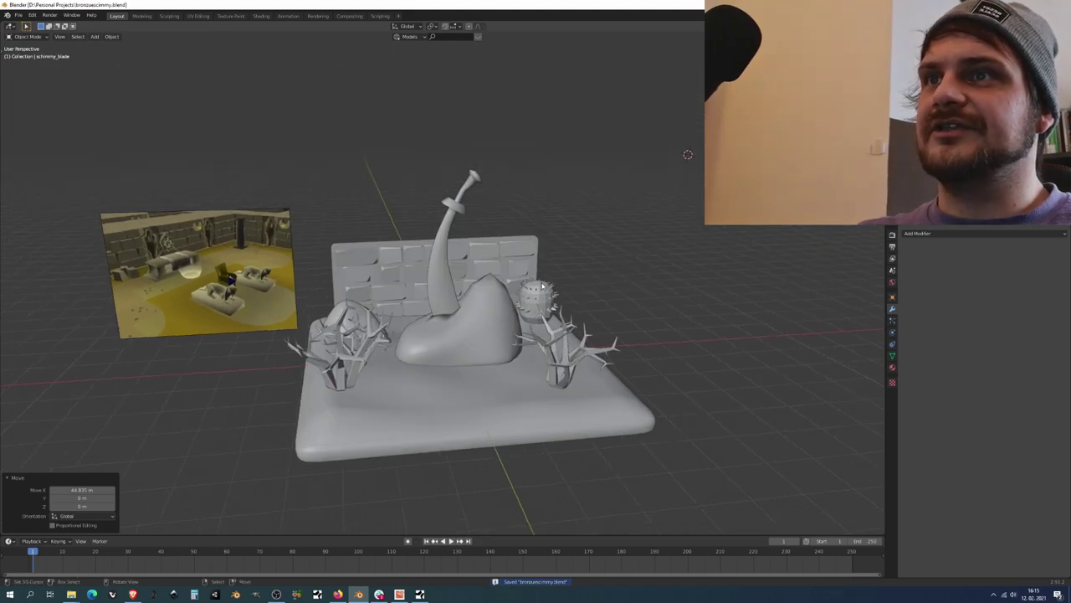
scroll(542, 286, up, 3)
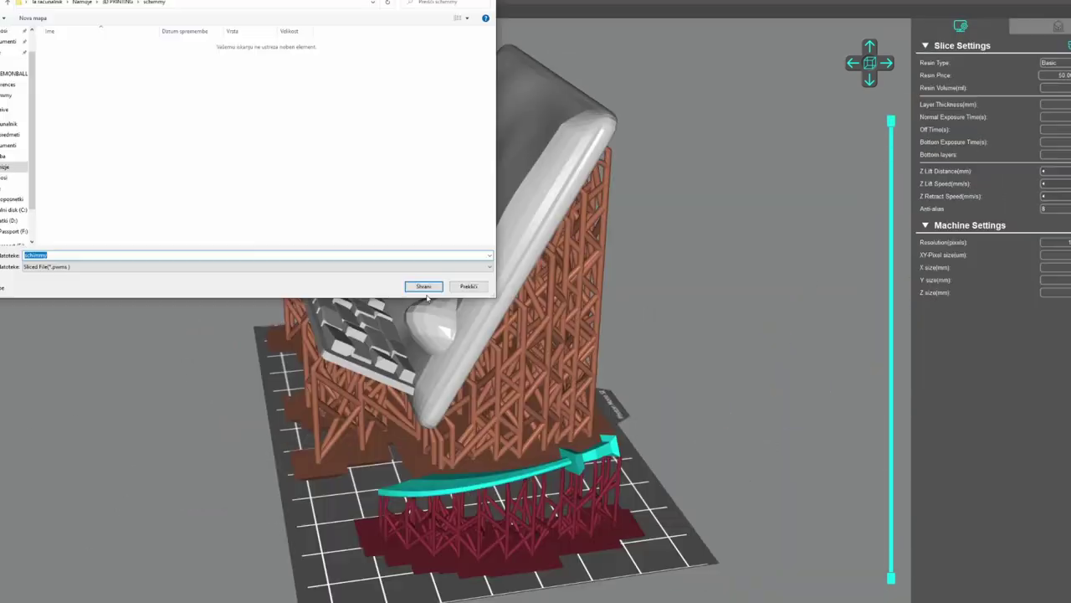
Step: In the resin slicer, save the supported diorama and scimitar as the sliced file schimmy.pwms
click(424, 287)
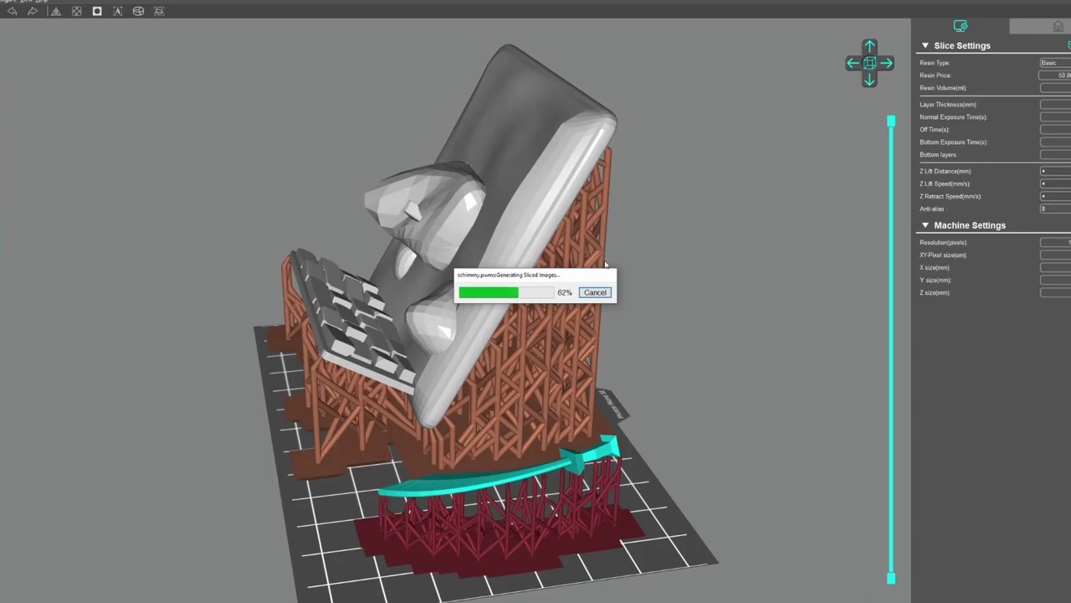